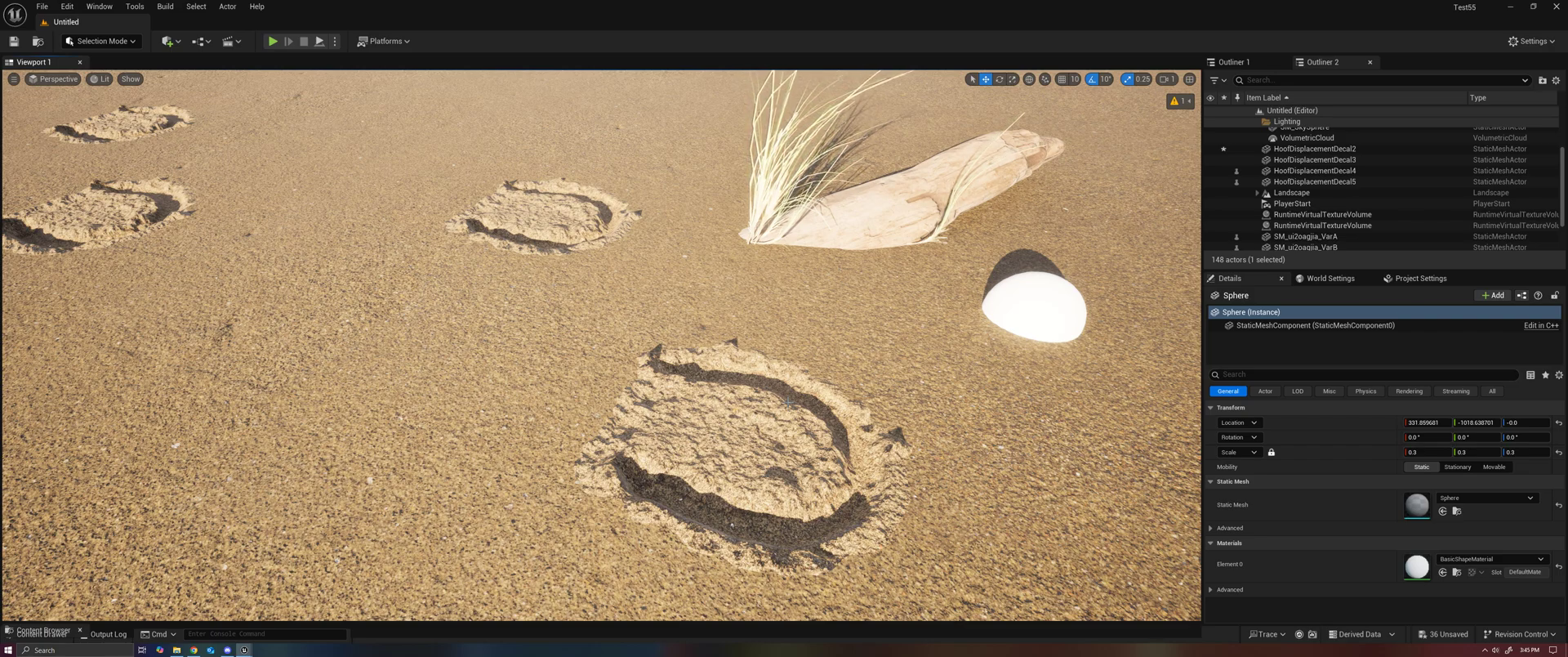
# Select the HoofDisplacementDecal2 actor in the Outliner.
pyautogui.click(1050, 306)
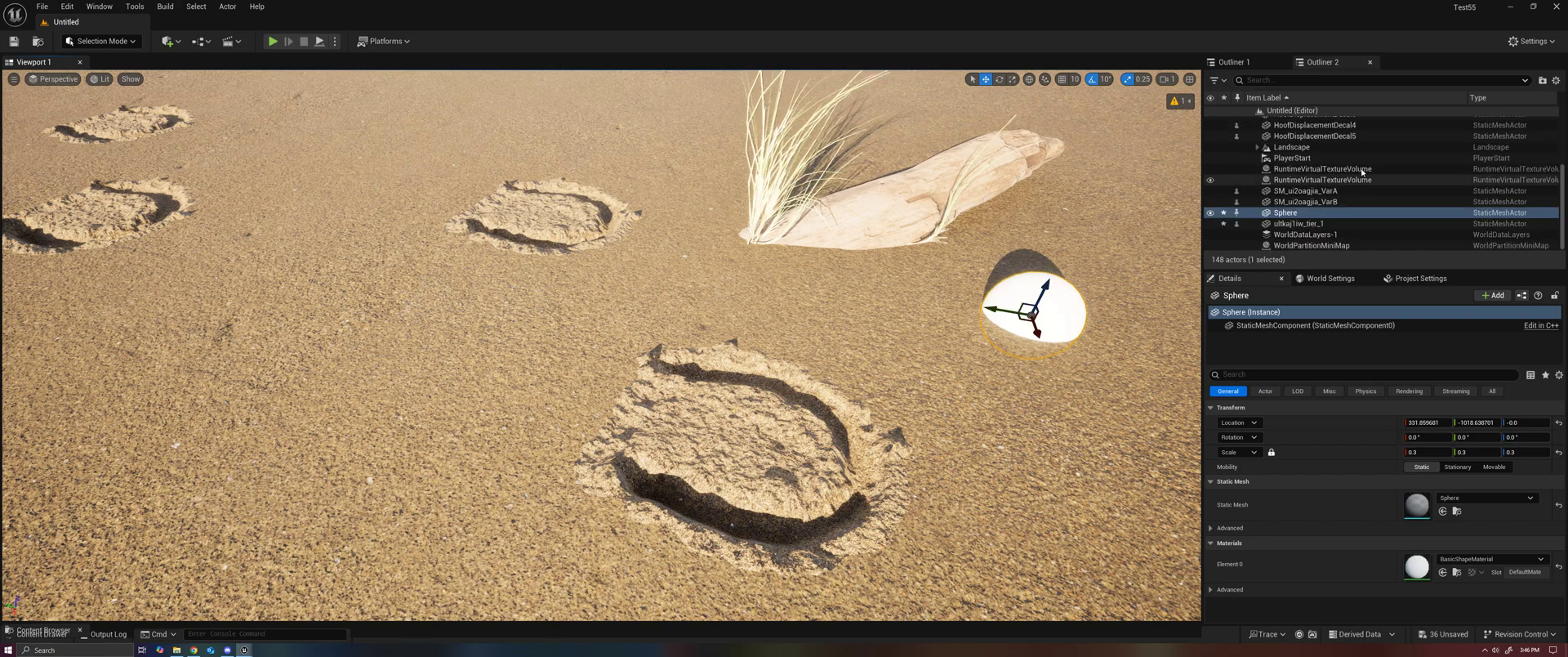
pyautogui.scroll(2, 1337, 147)
pyautogui.click(1337, 149)
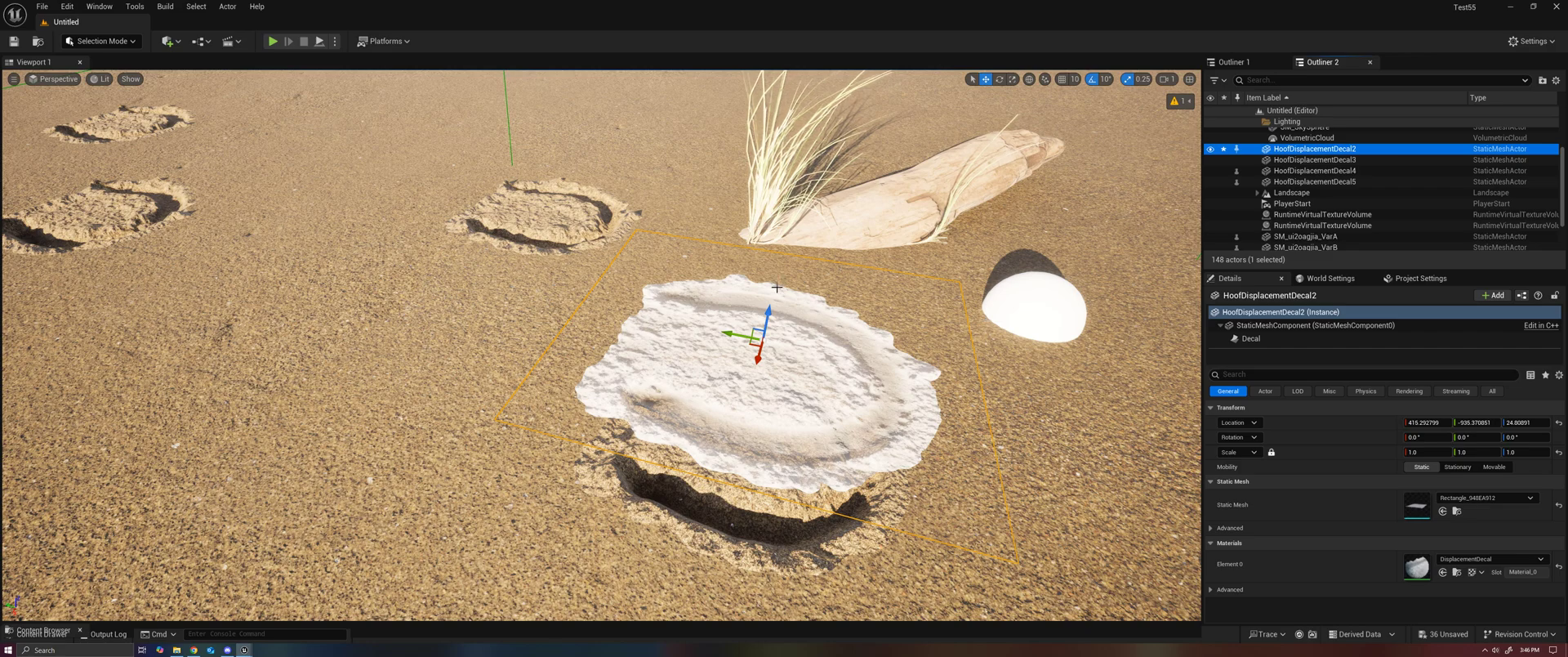
# Filter its StaticMeshComponent details by 'virtua' to reveal RVT_Other and RTV_Displacement.
pyautogui.click(1280, 340)
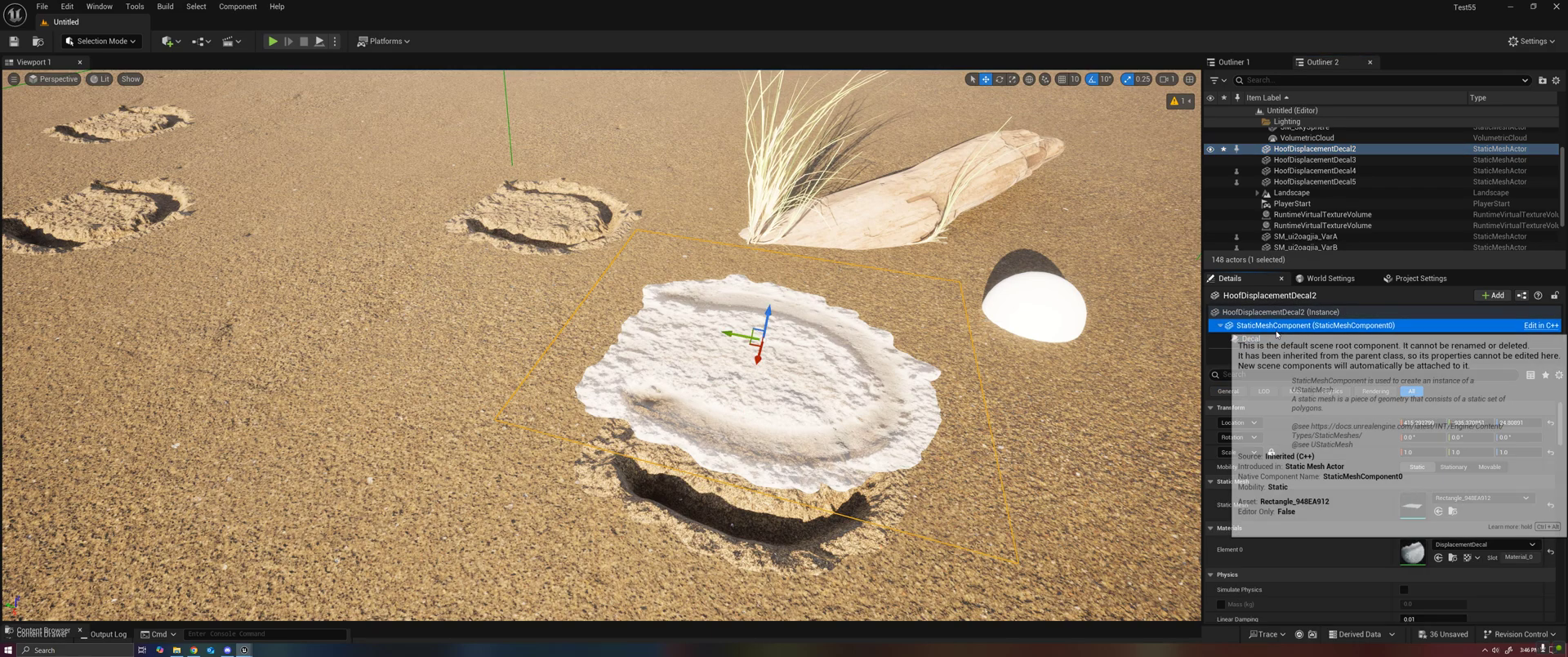
pyautogui.click(1271, 352)
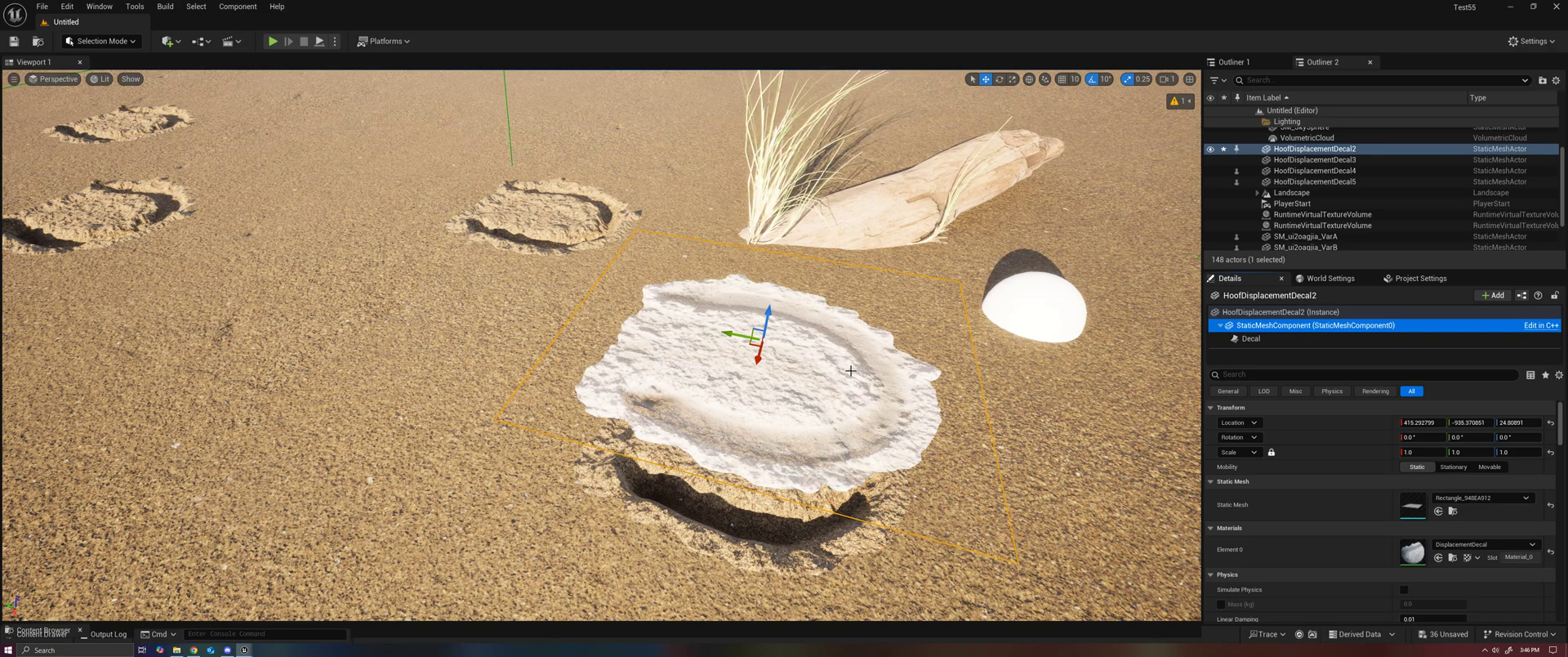
pyautogui.scroll(-3, 1385, 500)
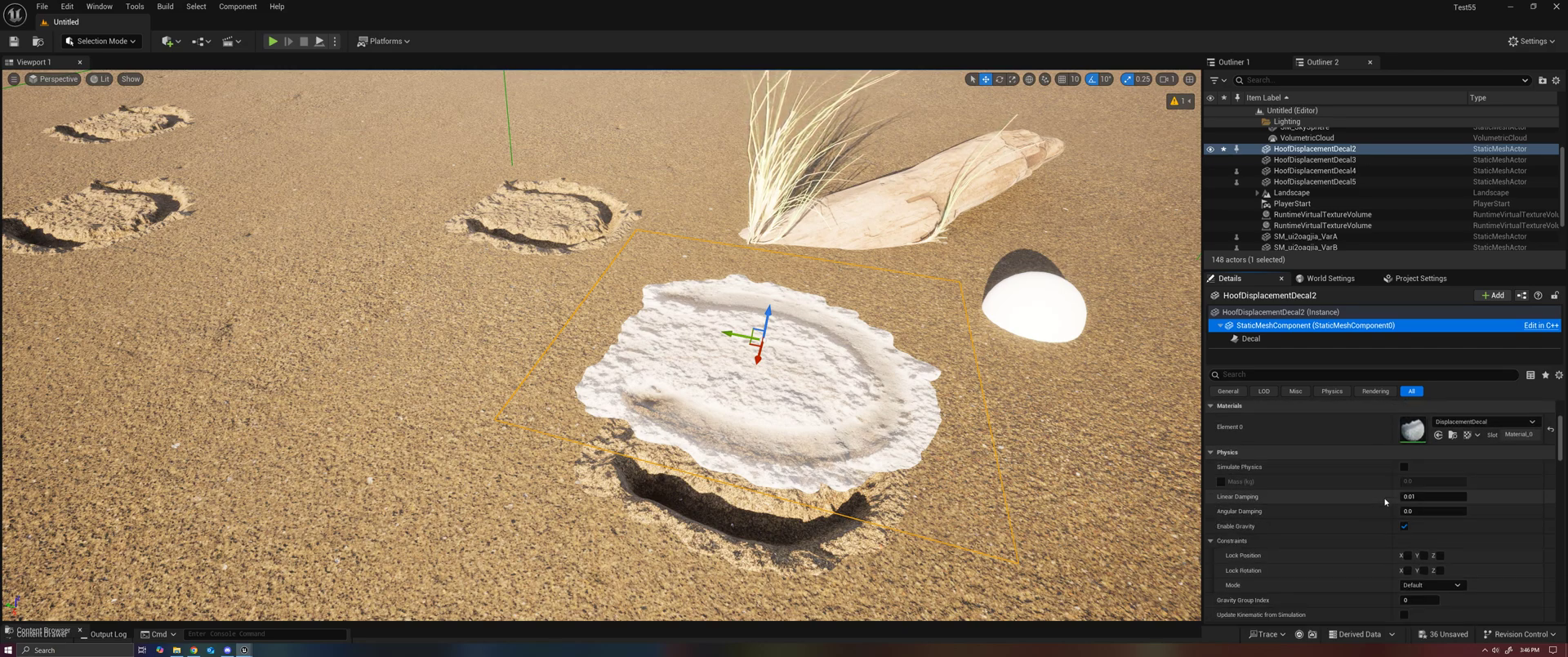
pyautogui.click(1256, 375)
pyautogui.write('virtua')
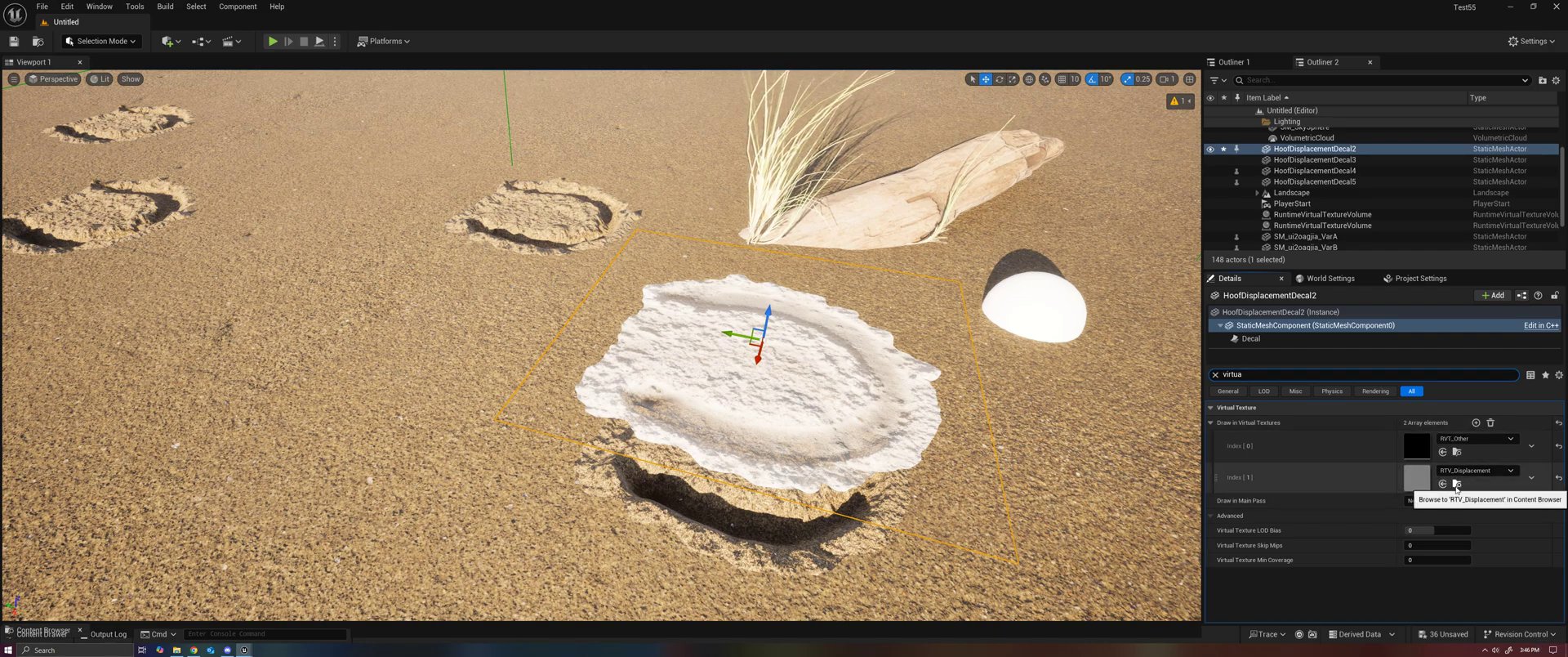
# Open the RTV_Displacement asset from the Content Drawer and keep its content type as Displacement.
pyautogui.click(1457, 484)
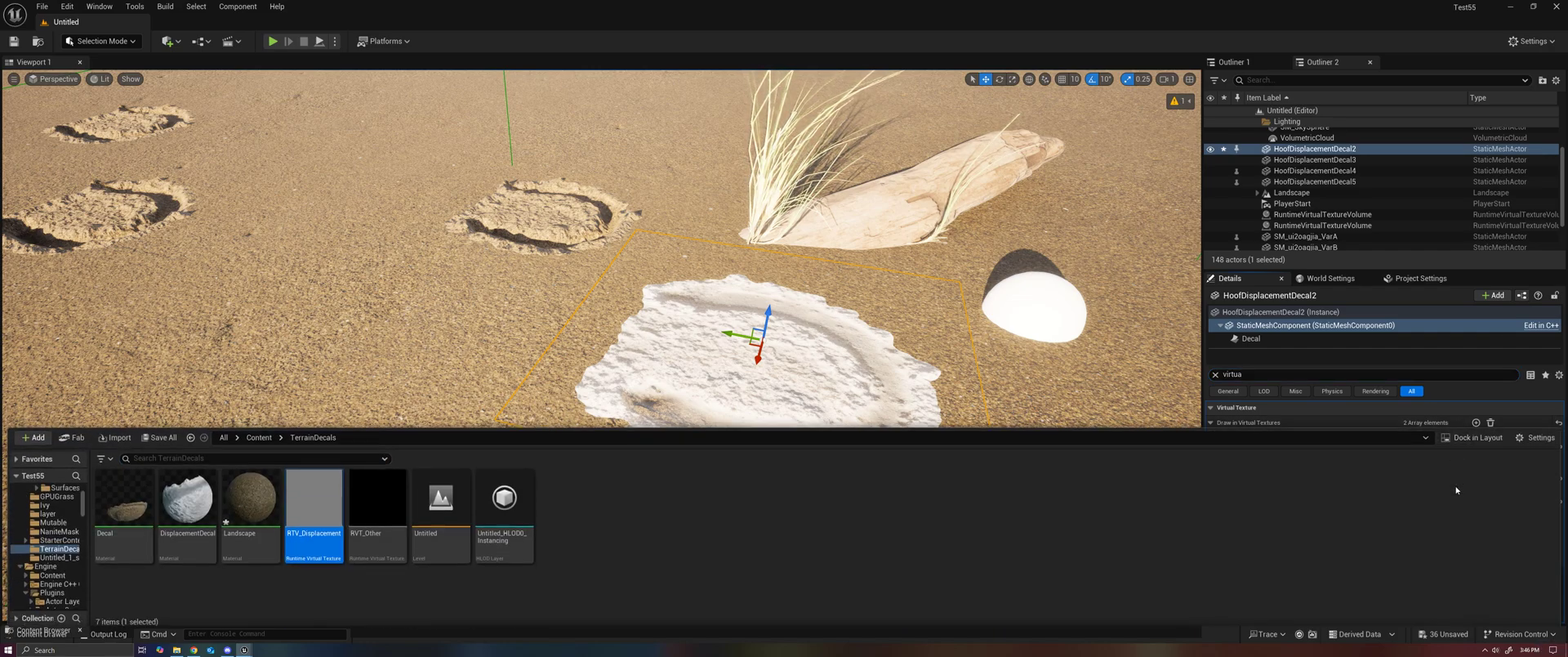
pyautogui.doubleClick(326, 508)
pyautogui.click(687, 322)
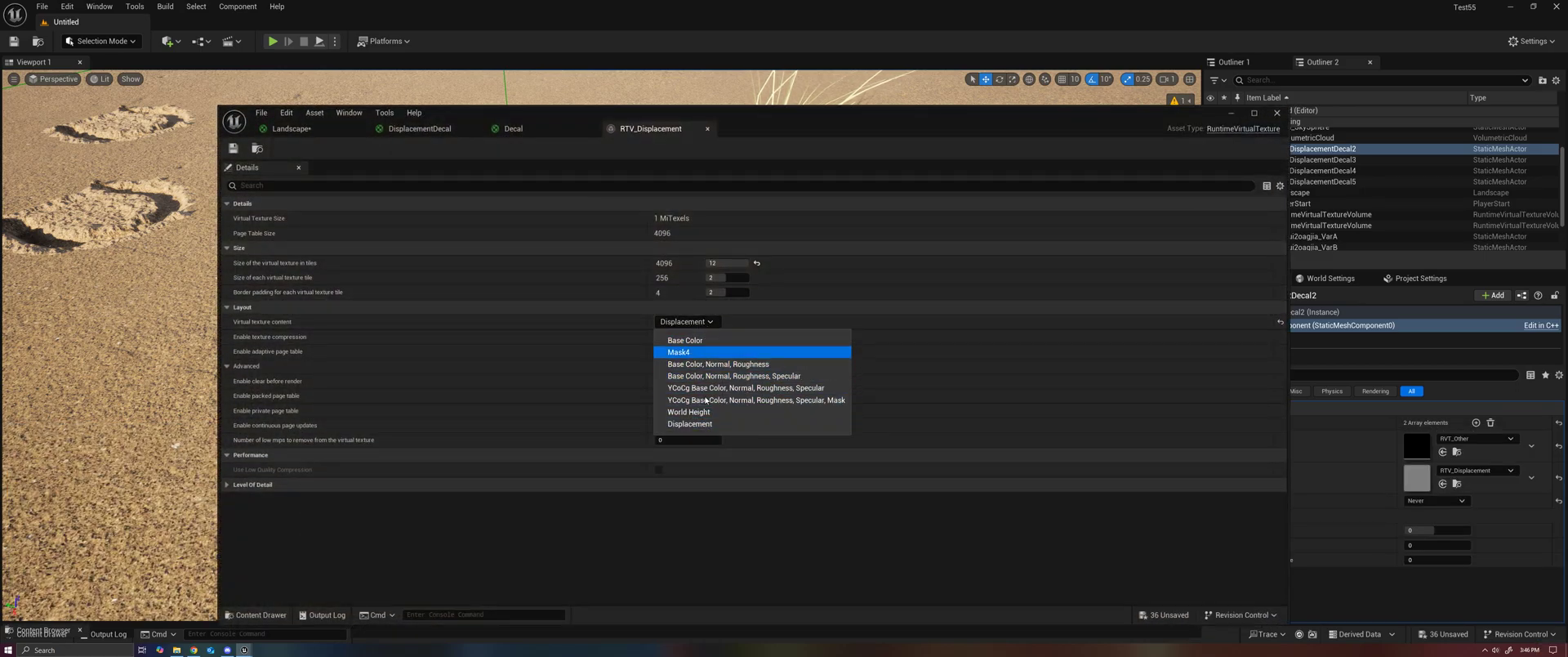
pyautogui.click(707, 424)
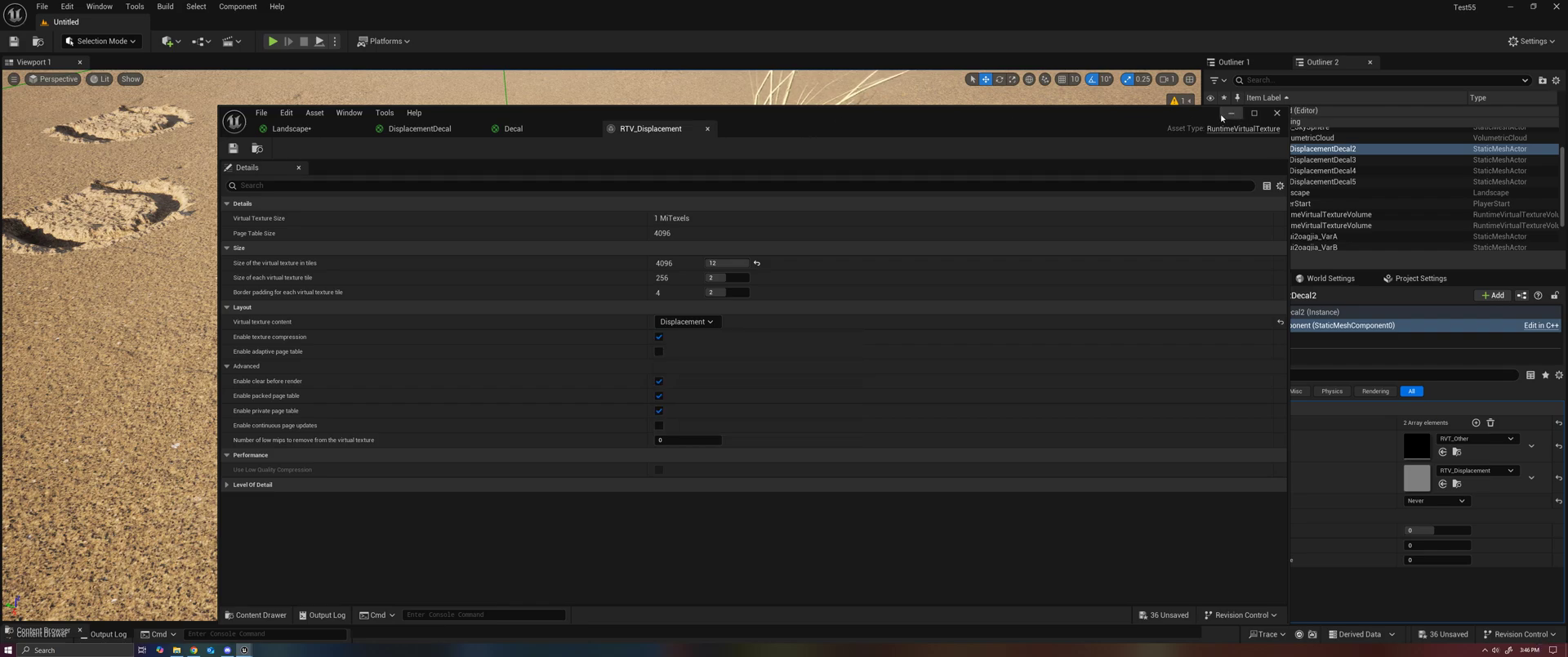
# Reposition the RTV_Displacement editor window to uncover the scene and decal settings.
pyautogui.moveTo(1153, 119); pyautogui.dragTo(1033, 100)
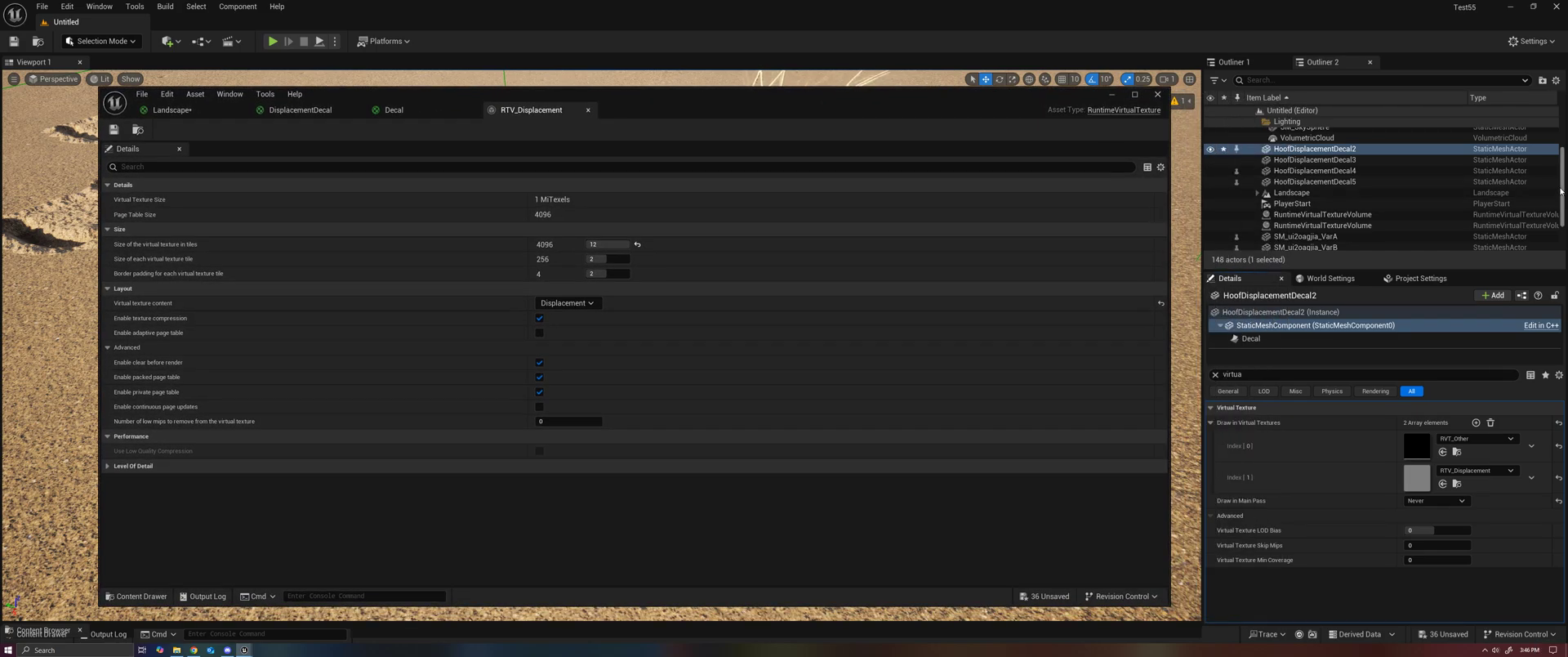
pyautogui.scroll(-1, 1563, 192)
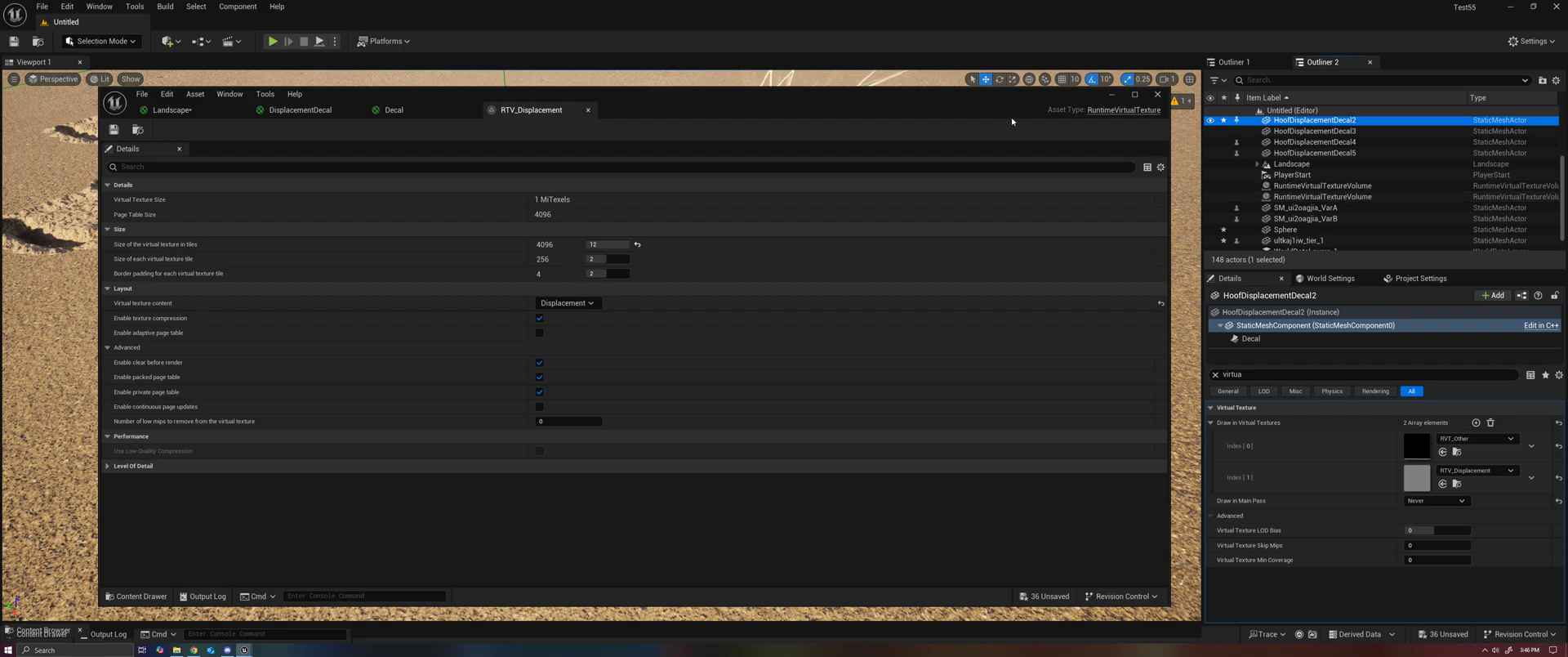
pyautogui.moveTo(897, 106); pyautogui.dragTo(1068, 350)
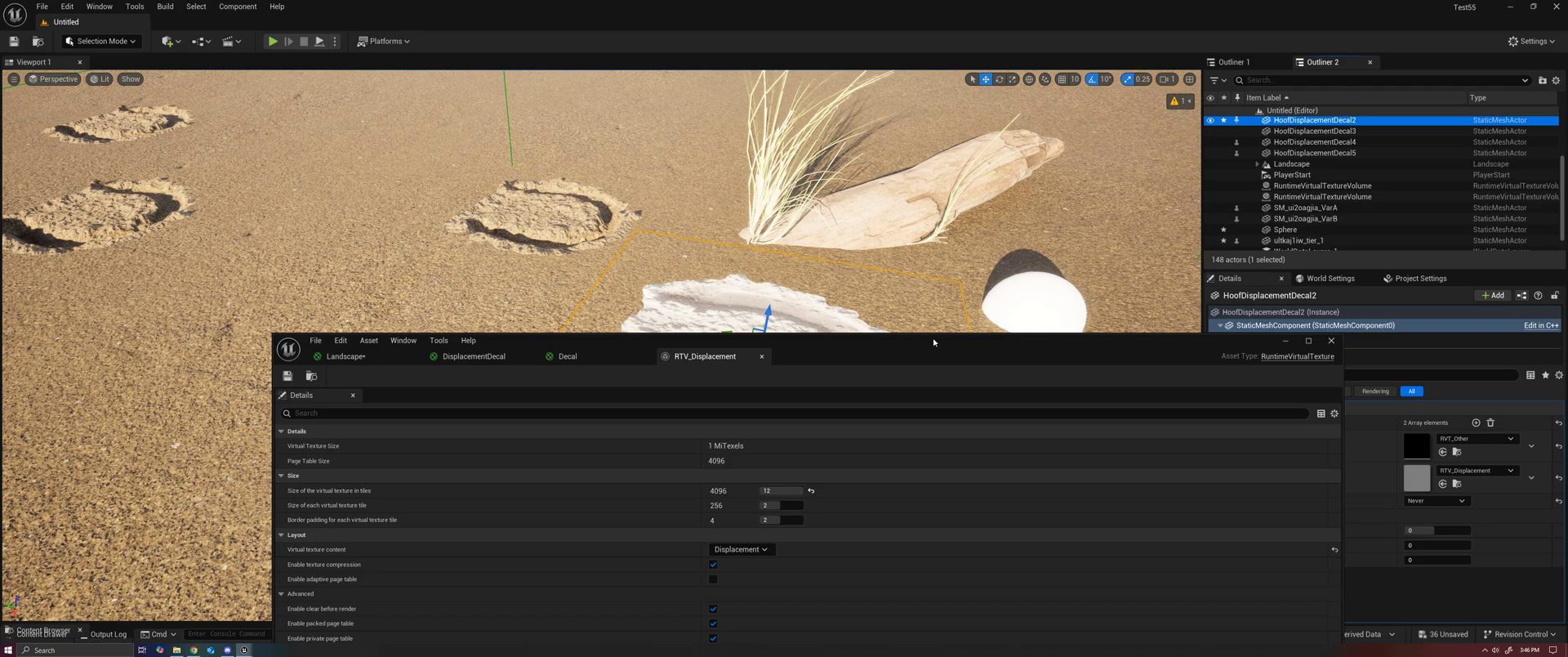
pyautogui.moveTo(931, 341); pyautogui.dragTo(926, 395)
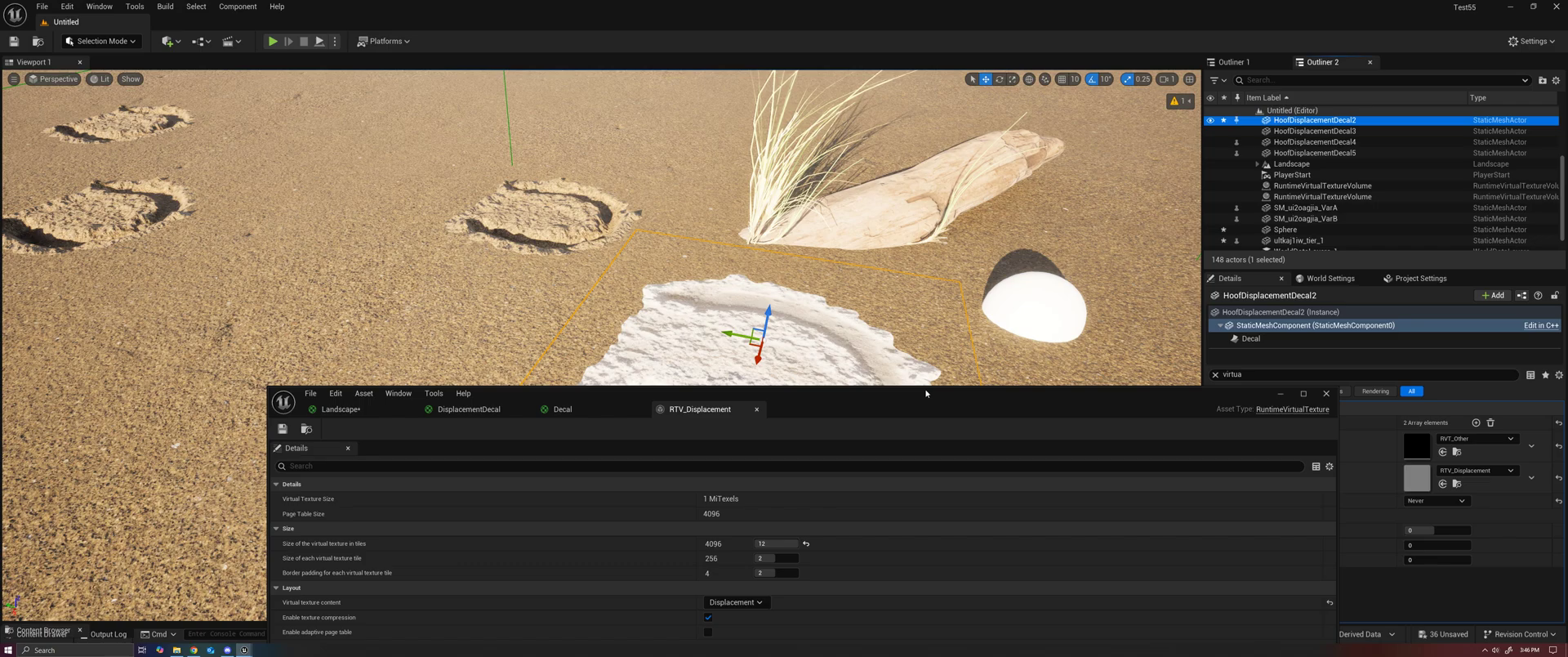
pyautogui.moveTo(927, 393); pyautogui.dragTo(861, 259)
# Bring up the DisplacementDecal material graph and select its red Texture Sample node.
pyautogui.click(396, 270)
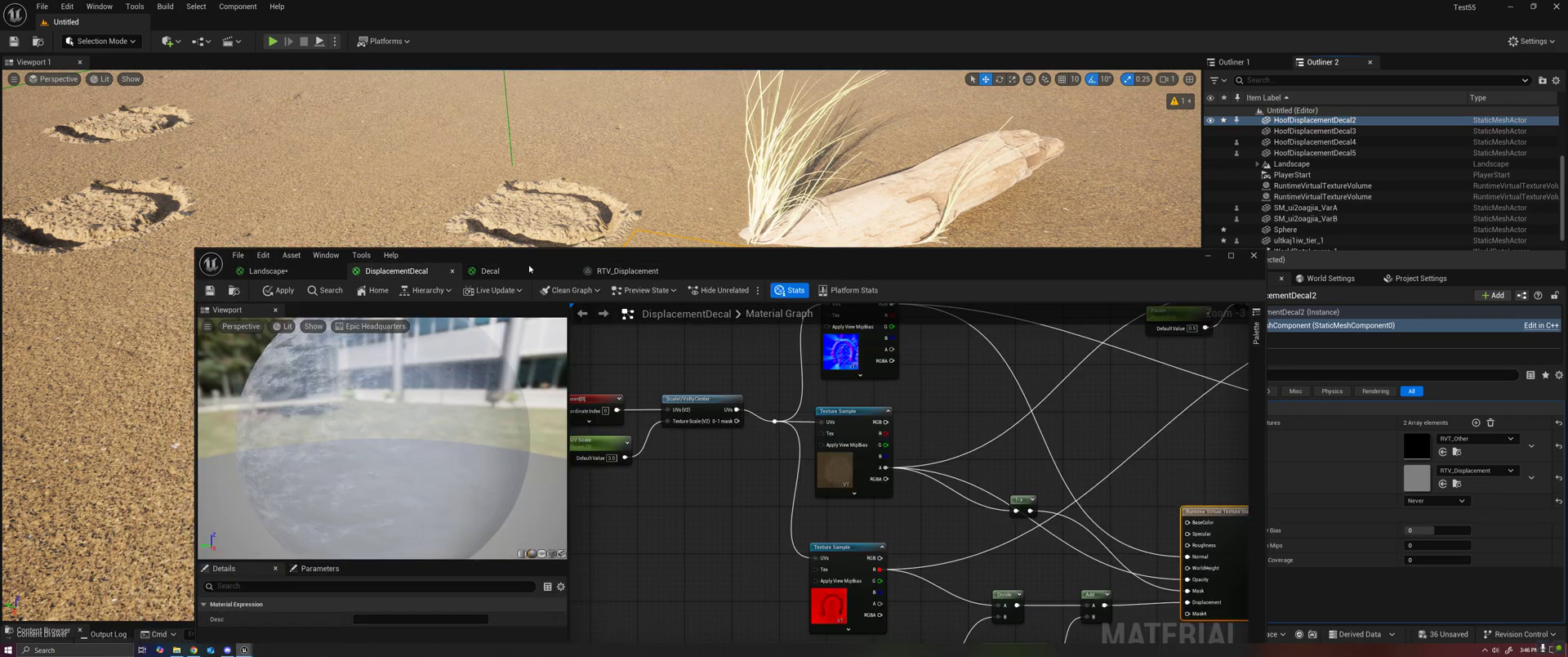
pyautogui.moveTo(530, 269); pyautogui.dragTo(472, 113)
pyautogui.moveTo(893, 294); pyautogui.dragTo(968, 182, button='right')
pyautogui.scroll(1, 968, 183)
pyautogui.moveTo(775, 255); pyautogui.dragTo(923, 376)
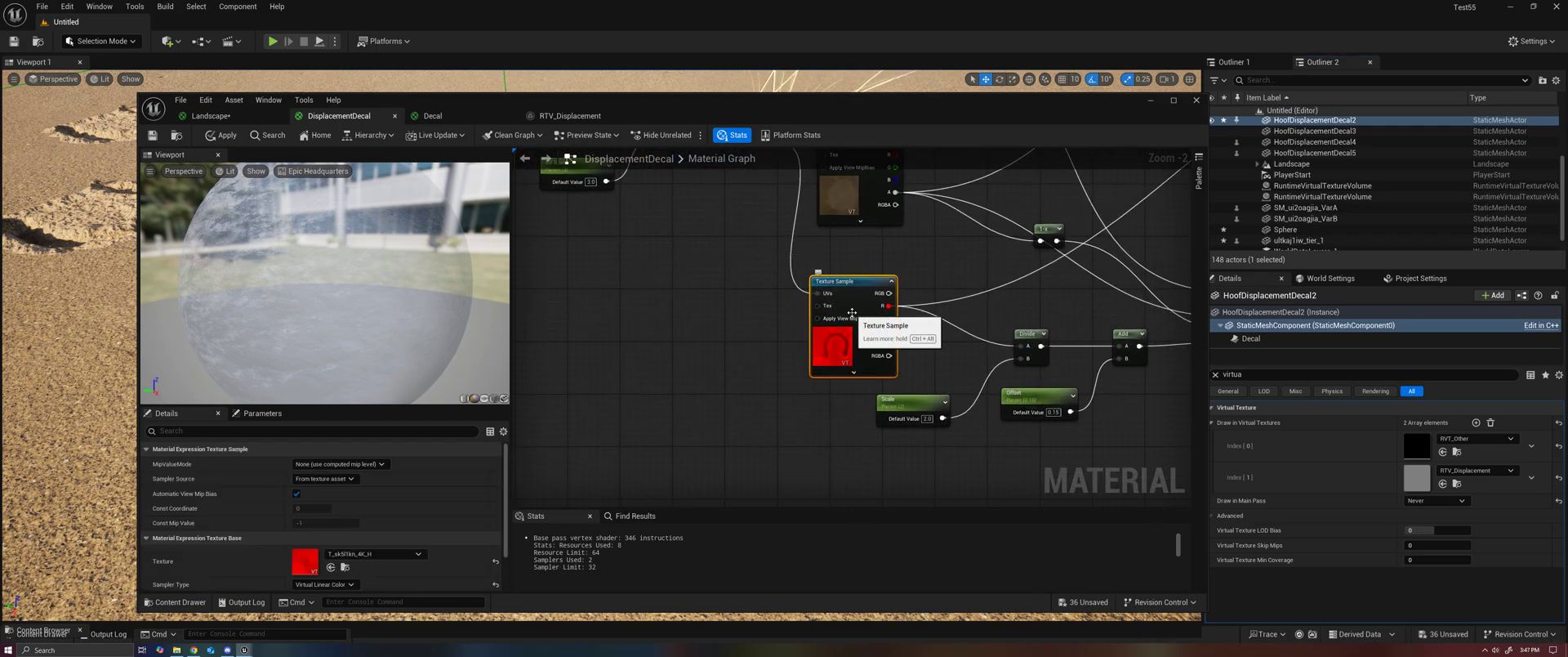
# Select the Divide, Add and Offset nodes and the Runtime Virtual Texture Output node.
pyautogui.moveTo(988, 428); pyautogui.dragTo(651, 402, button='right')
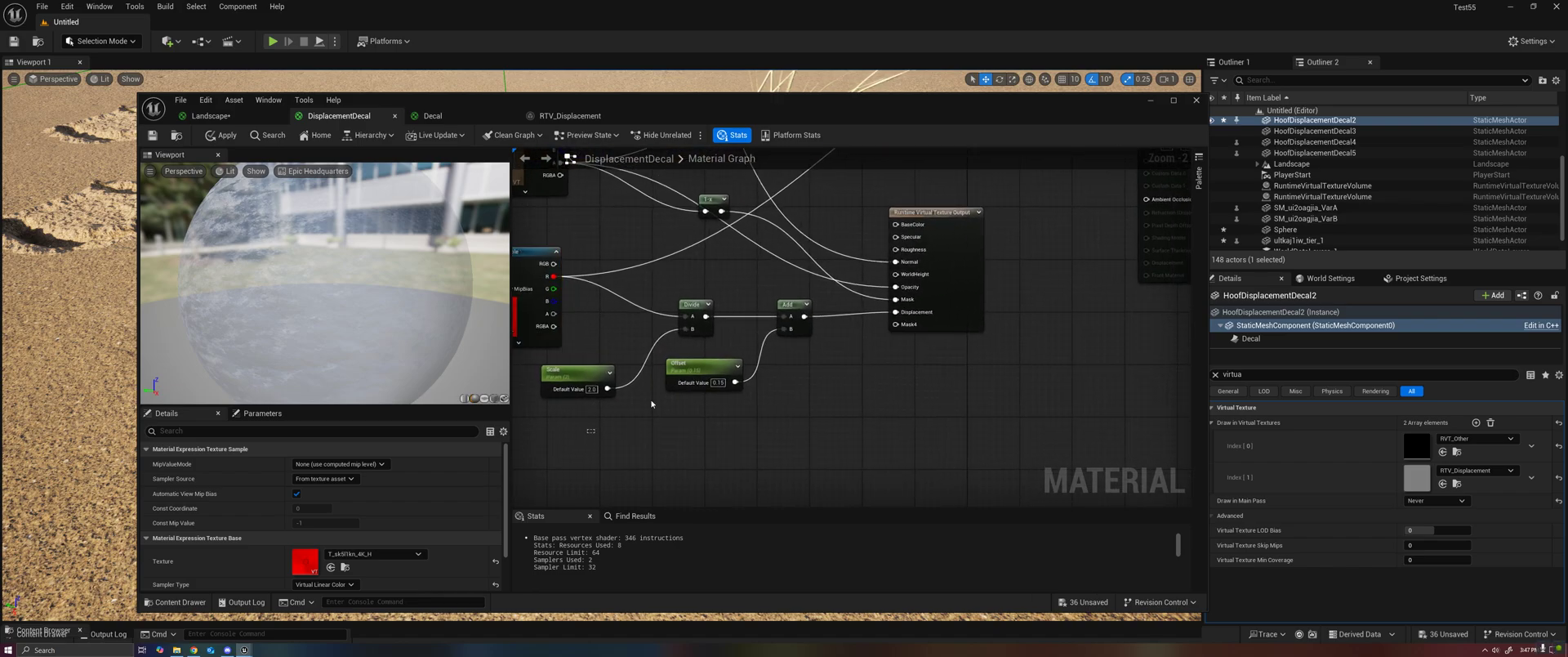
pyautogui.moveTo(651, 403); pyautogui.dragTo(809, 299)
pyautogui.moveTo(862, 340); pyautogui.dragTo(738, 431, button='right')
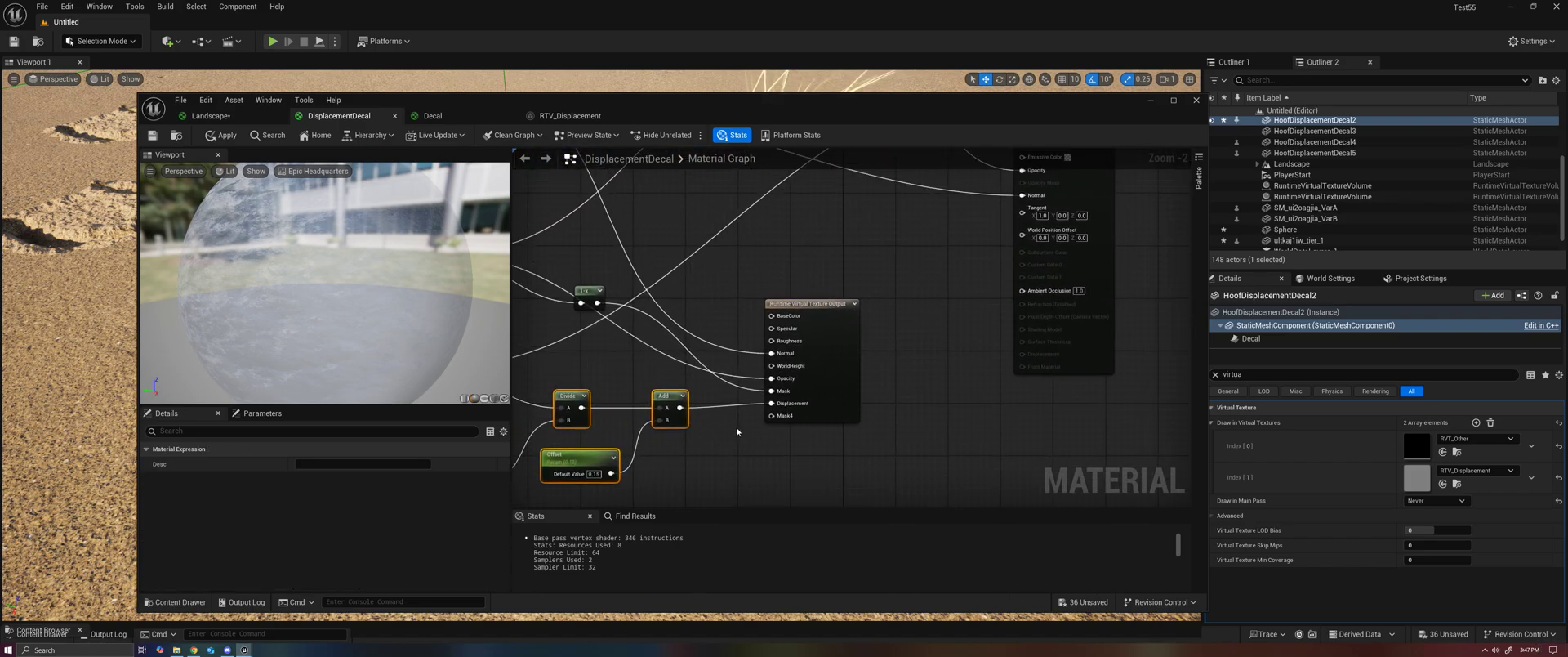
pyautogui.click(807, 306)
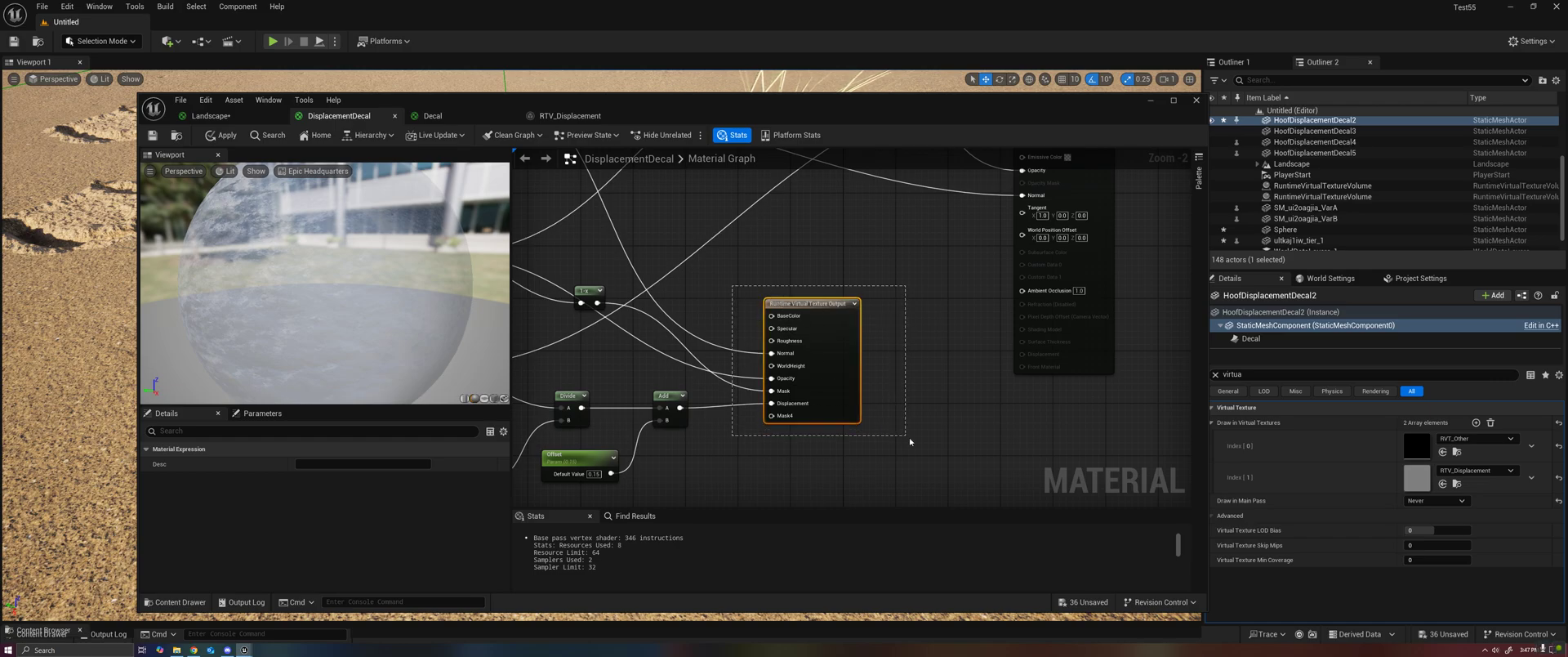
# In the Landscape material, select the first Runtime Virtual Texture Sample and the Lerp node.
pyautogui.click(216, 116)
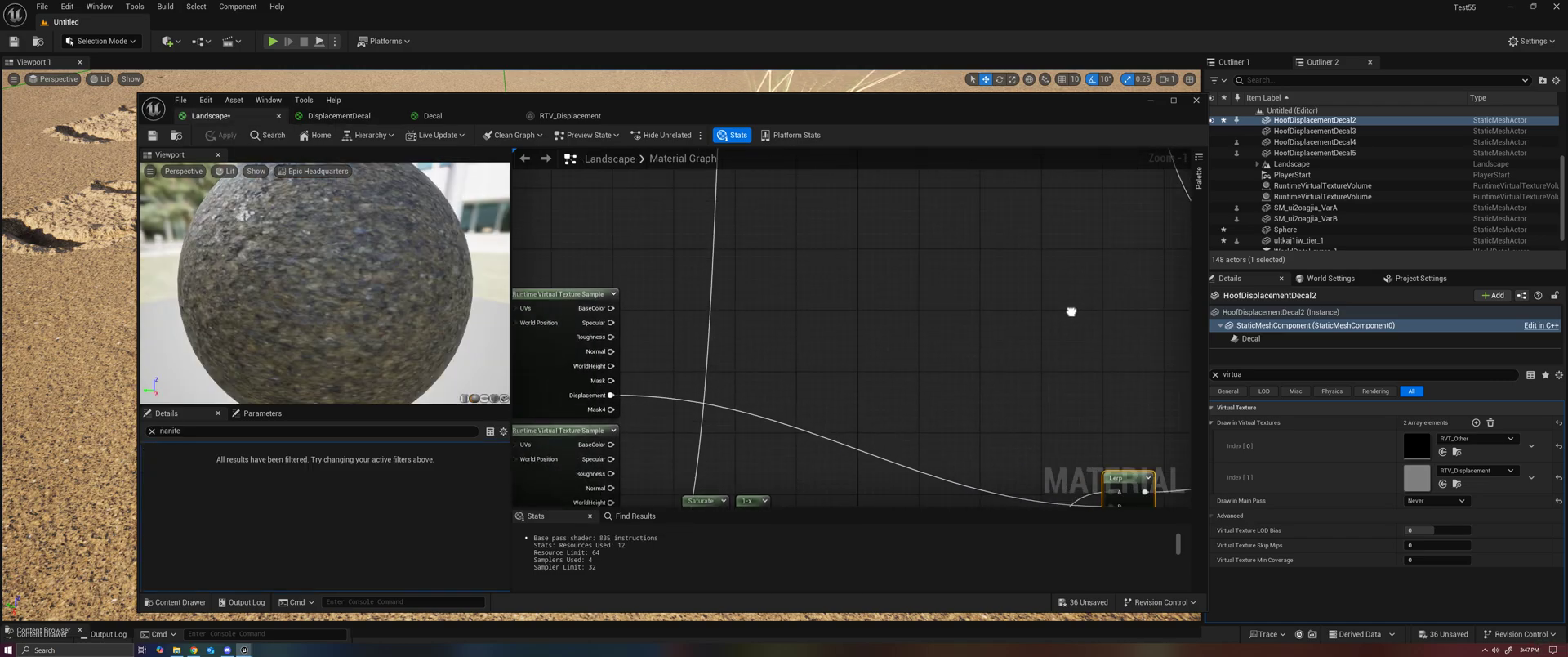
pyautogui.moveTo(702, 233); pyautogui.dragTo(896, 403)
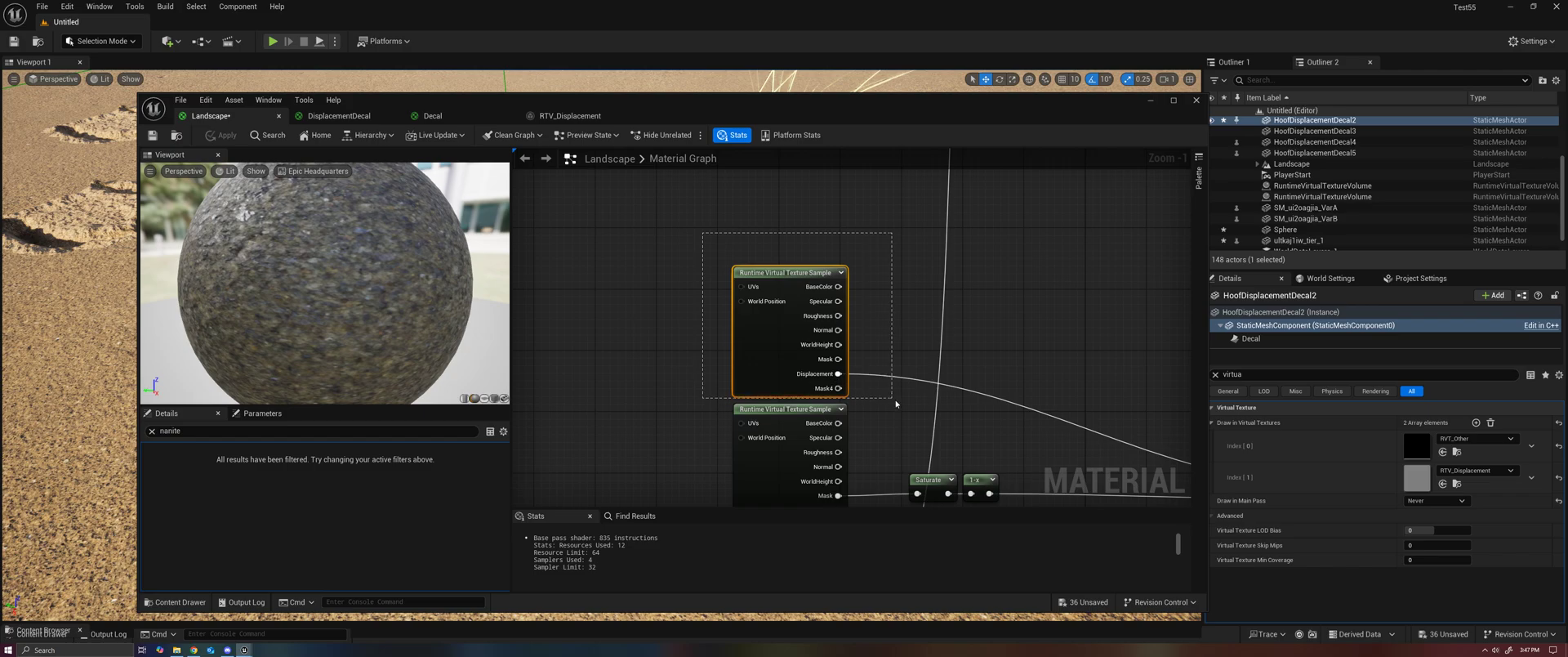
pyautogui.moveTo(974, 415); pyautogui.dragTo(553, 262, button='right')
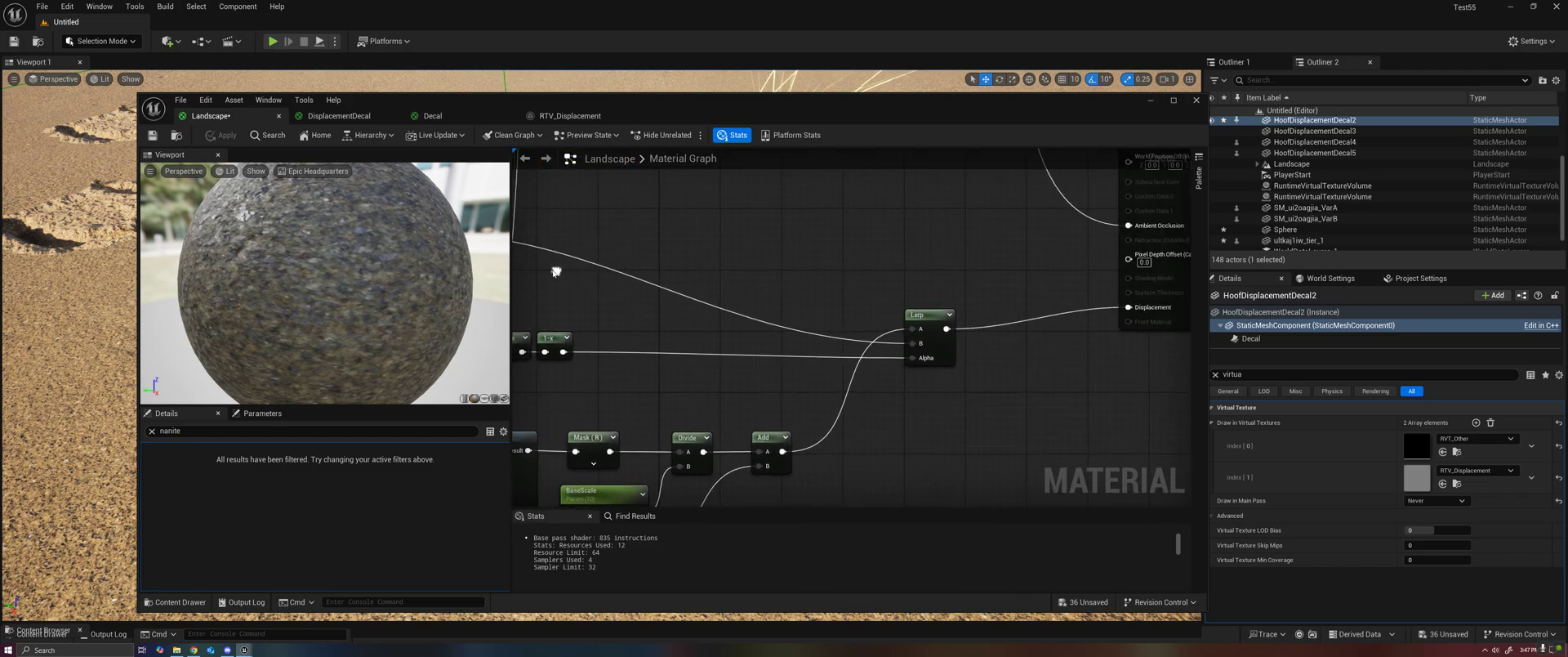
pyautogui.click(924, 343)
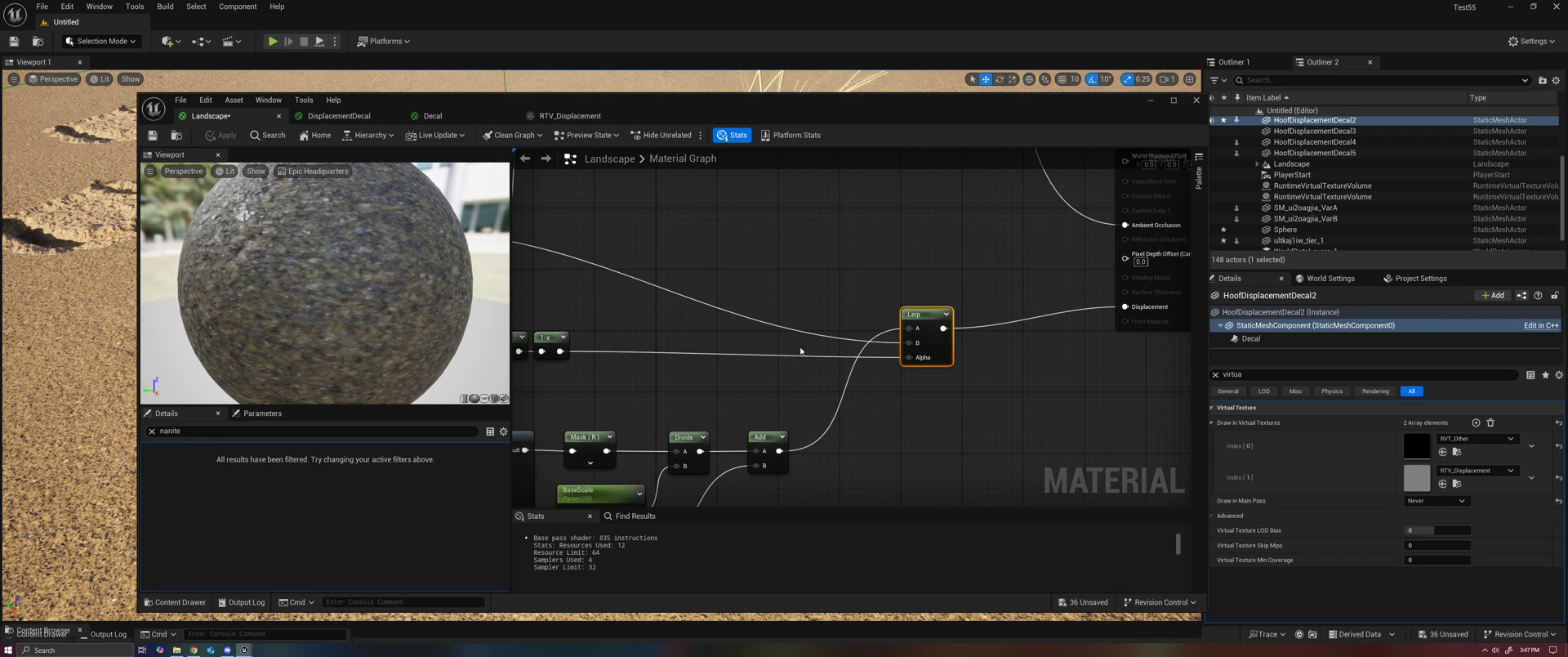
# Inspect the upper Runtime Virtual Texture Sample node's Virtual Texture properties with the nanite filter cleared.
pyautogui.moveTo(799, 294); pyautogui.dragTo(1012, 346, button='right')
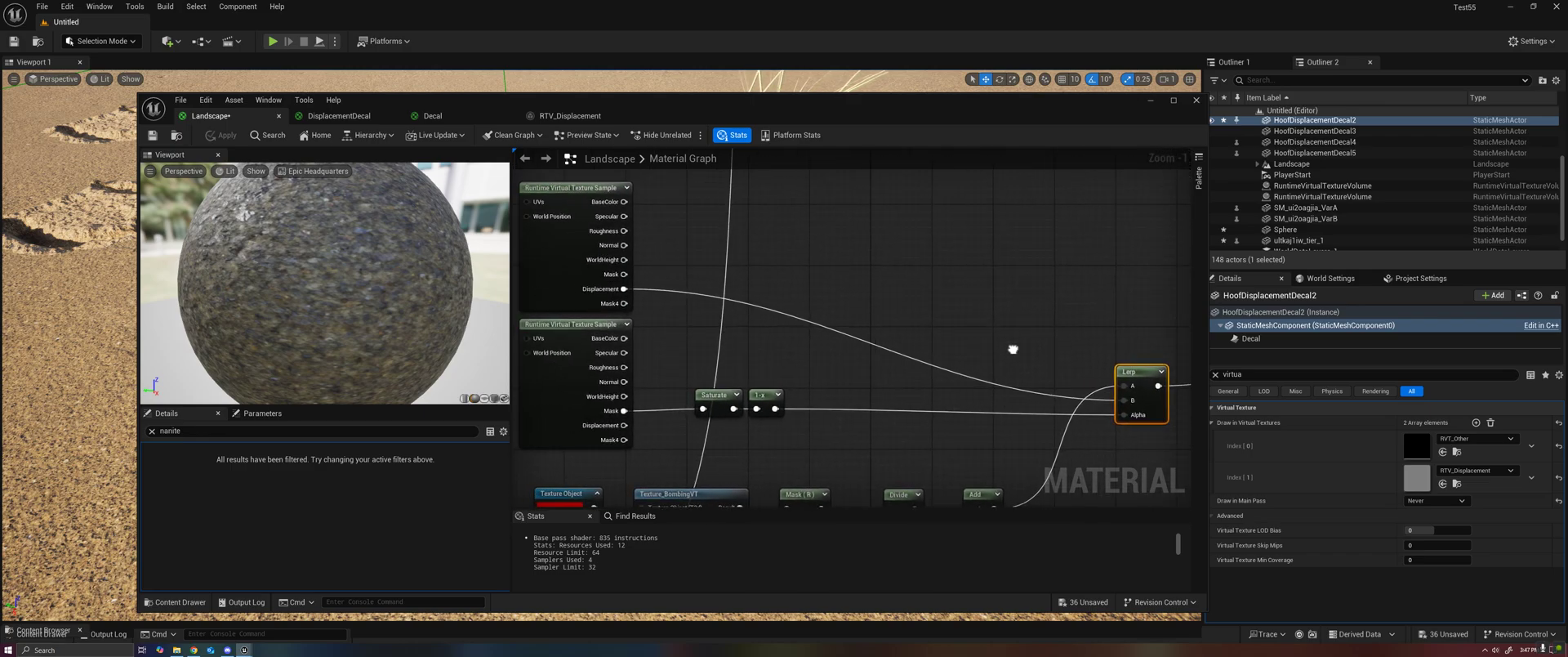
pyautogui.click(592, 215)
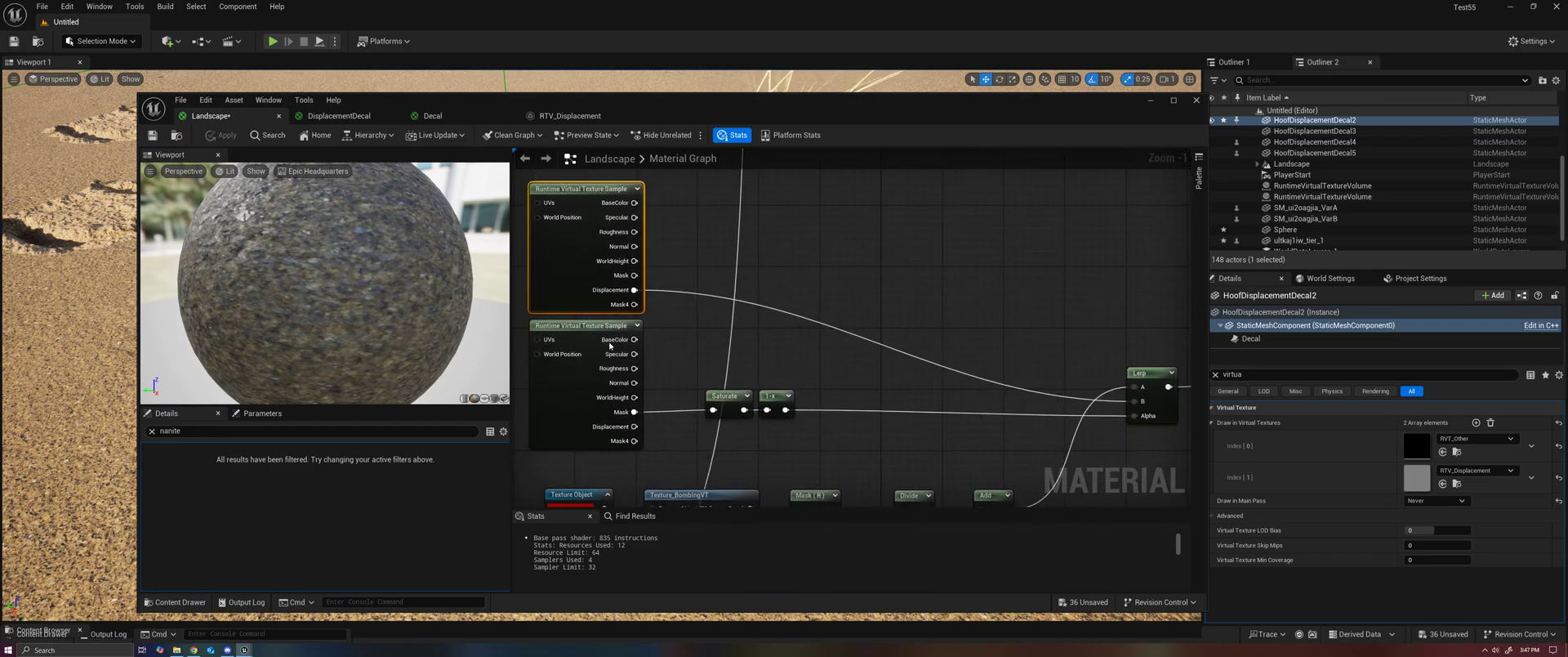
pyautogui.click(151, 432)
pyautogui.click(172, 449)
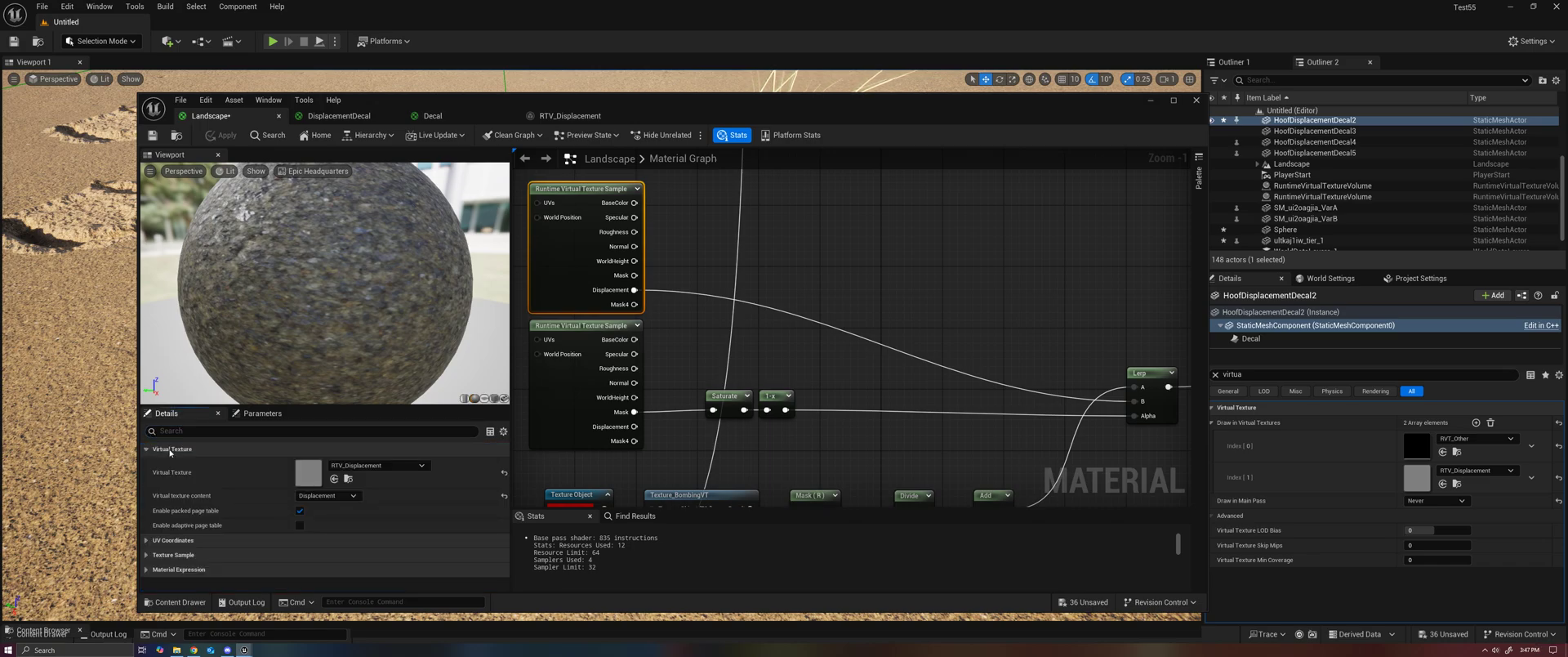
# Trace the Lerp node's output into the material's Displacement input.
pyautogui.moveTo(868, 449); pyautogui.dragTo(668, 285, button='right')
pyautogui.click(889, 357)
pyautogui.moveTo(945, 340); pyautogui.dragTo(875, 374, button='right')
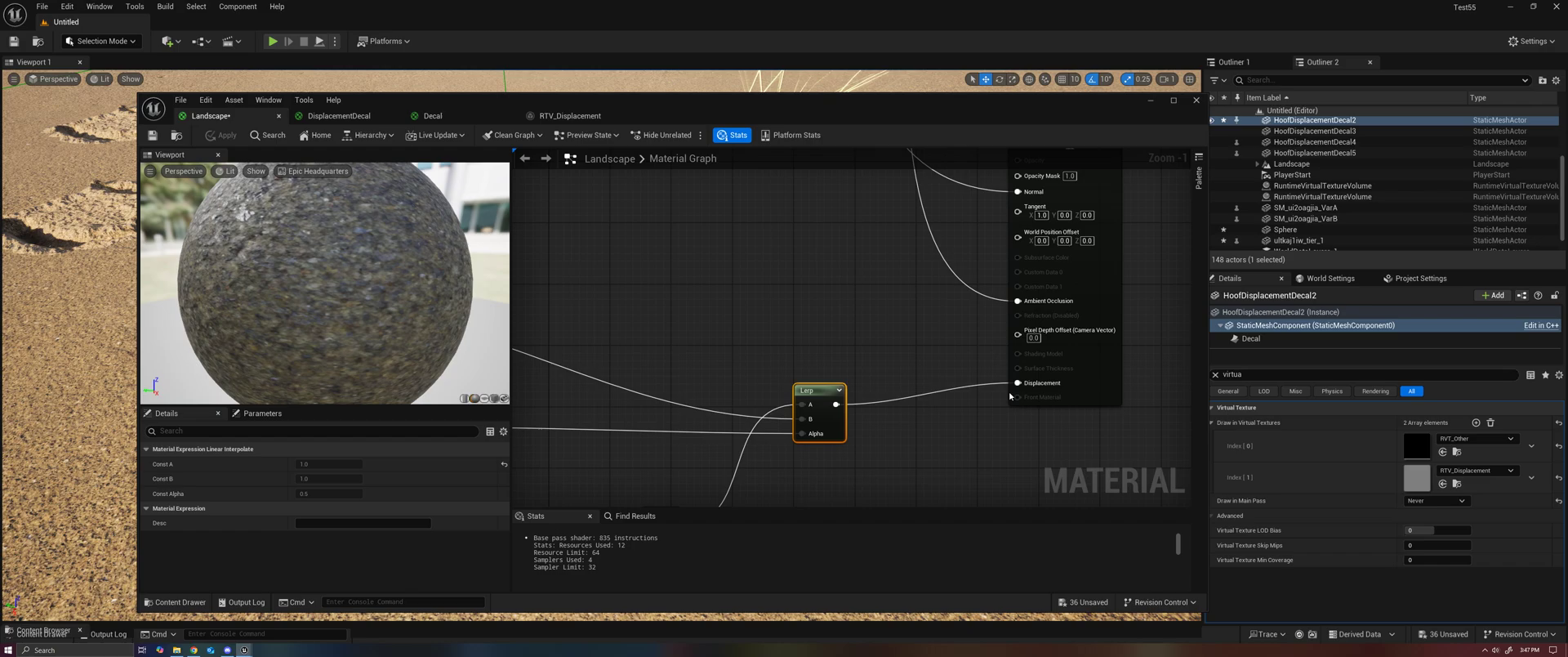
pyautogui.click(724, 339)
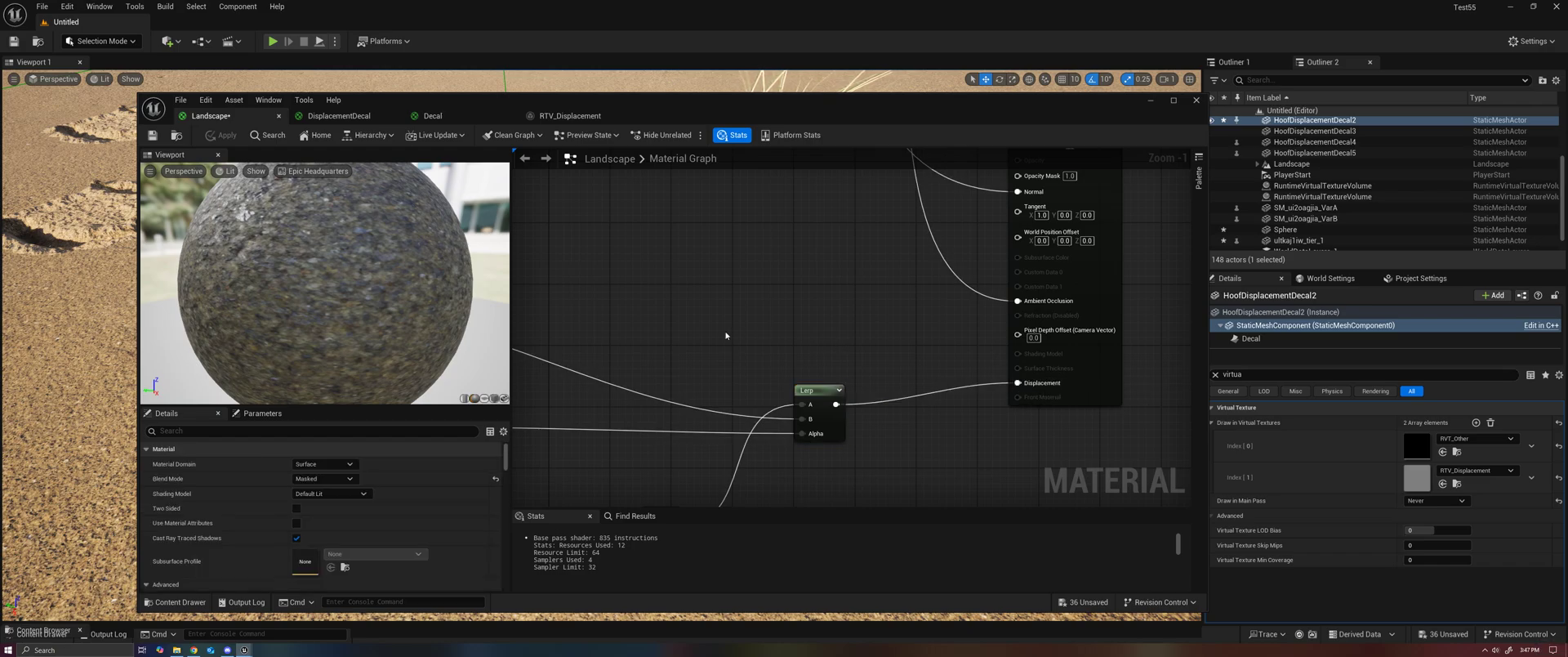
pyautogui.moveTo(725, 338); pyautogui.dragTo(833, 296, button='right')
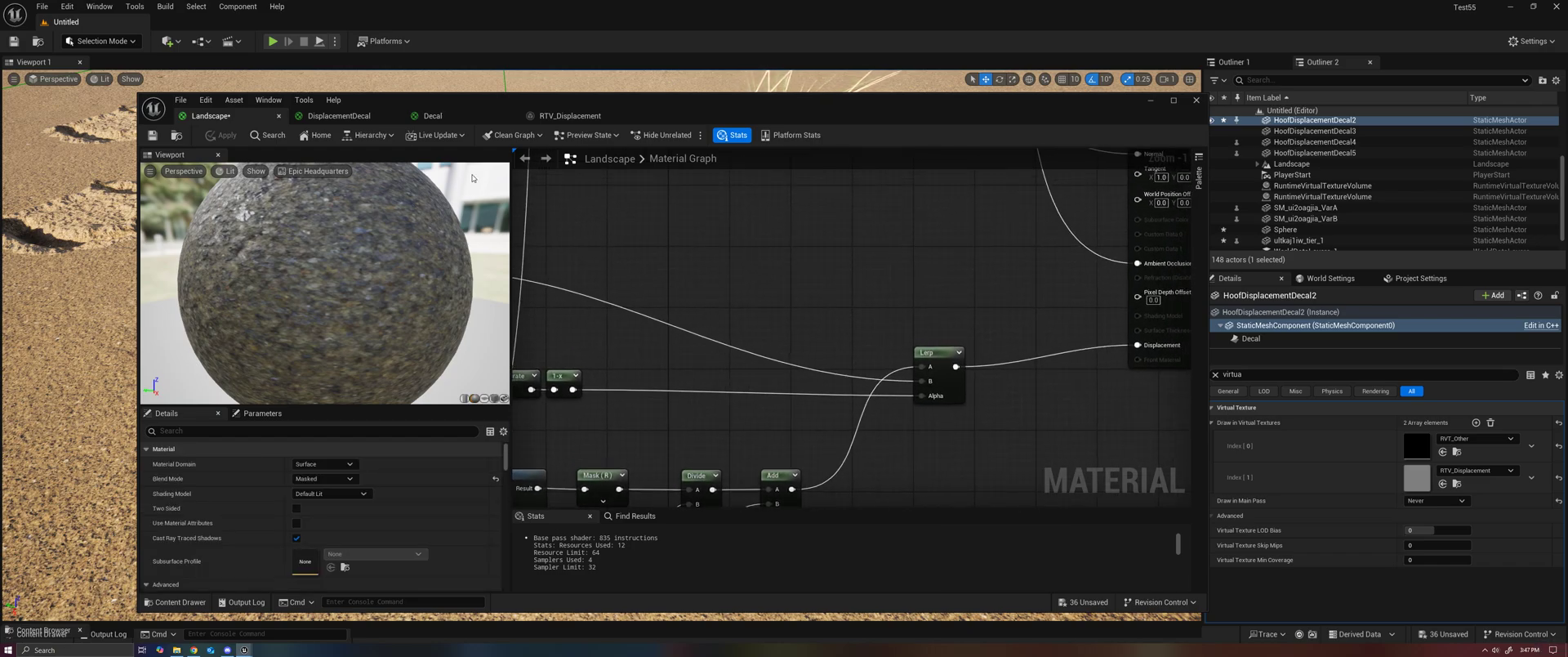
# Inspect the Decal material's colour, blue normal map and yellow ORM texture samples.
pyautogui.click(441, 117)
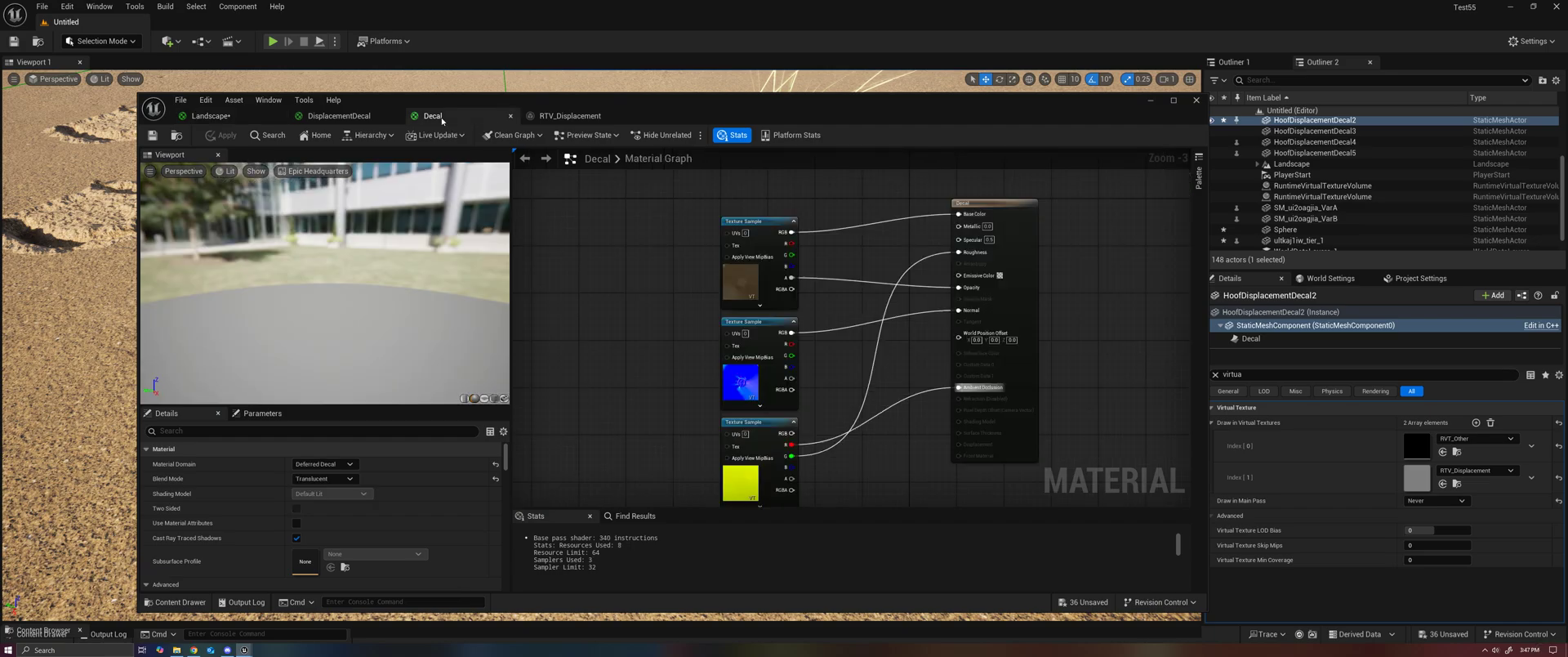
pyautogui.moveTo(743, 111); pyautogui.dragTo(720, 155)
pyautogui.moveTo(654, 301); pyautogui.dragTo(681, 278, button='right')
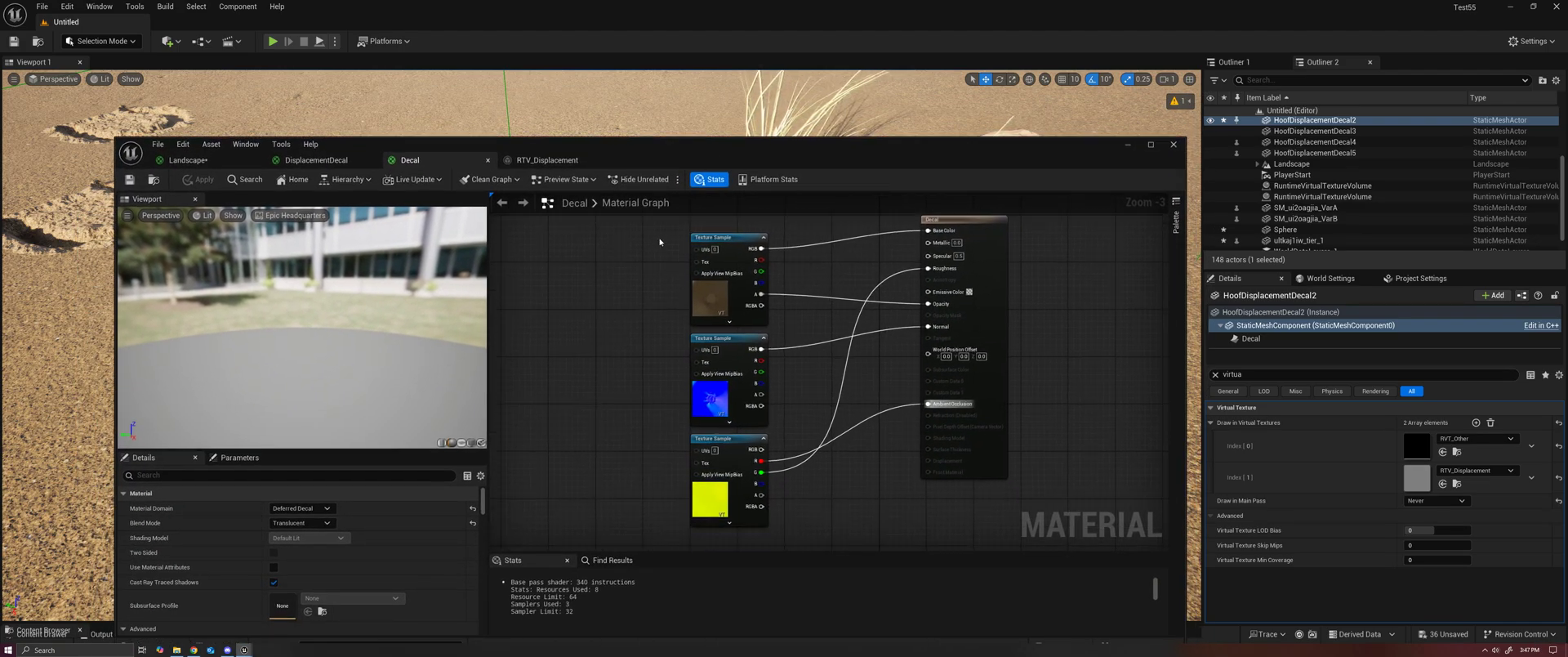
pyautogui.moveTo(661, 234); pyautogui.dragTo(793, 312)
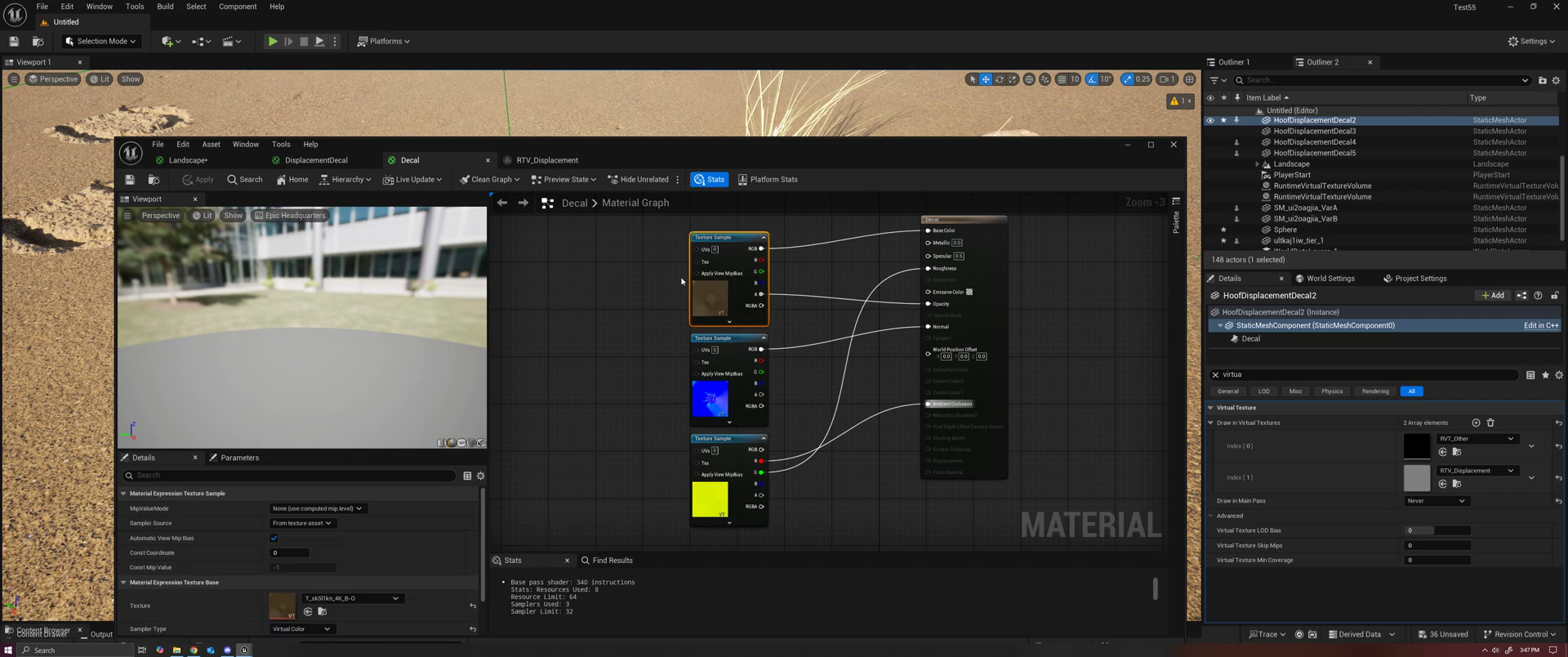
pyautogui.click(709, 401)
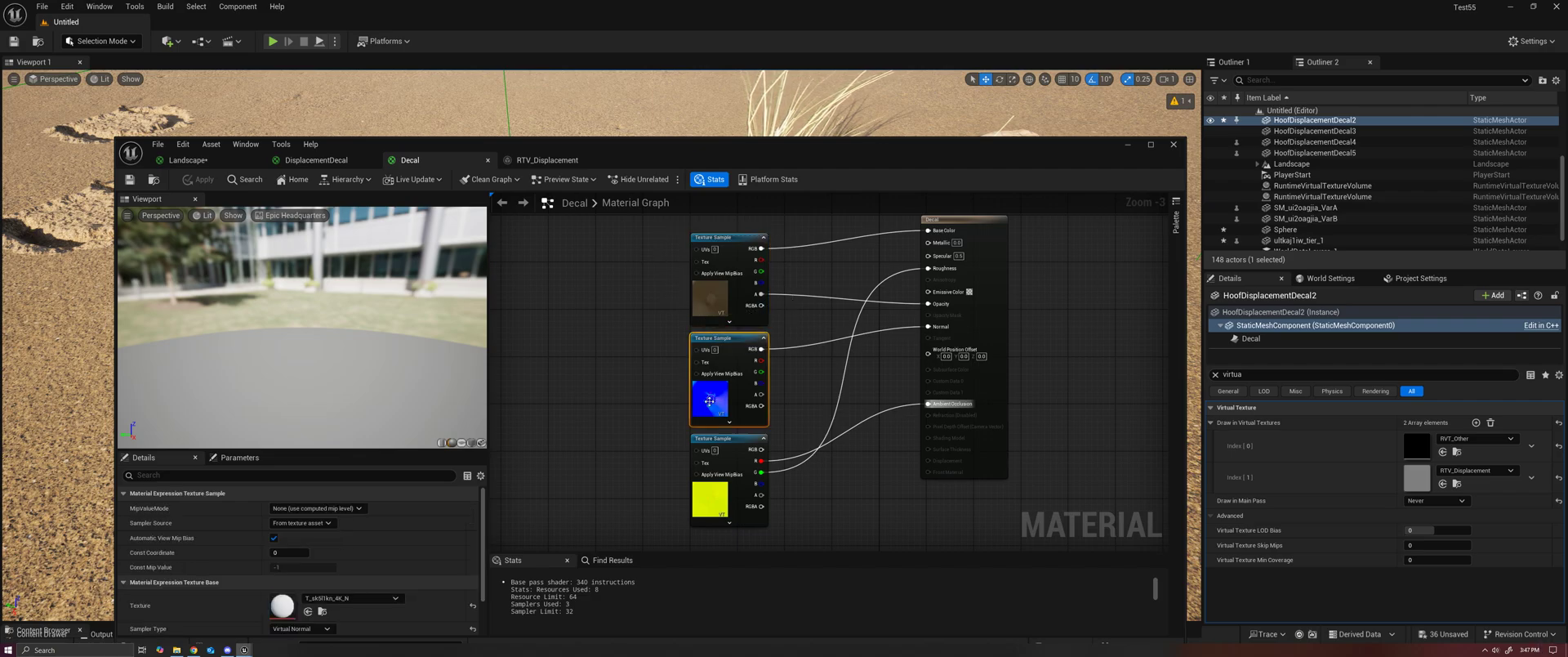
pyautogui.click(719, 500)
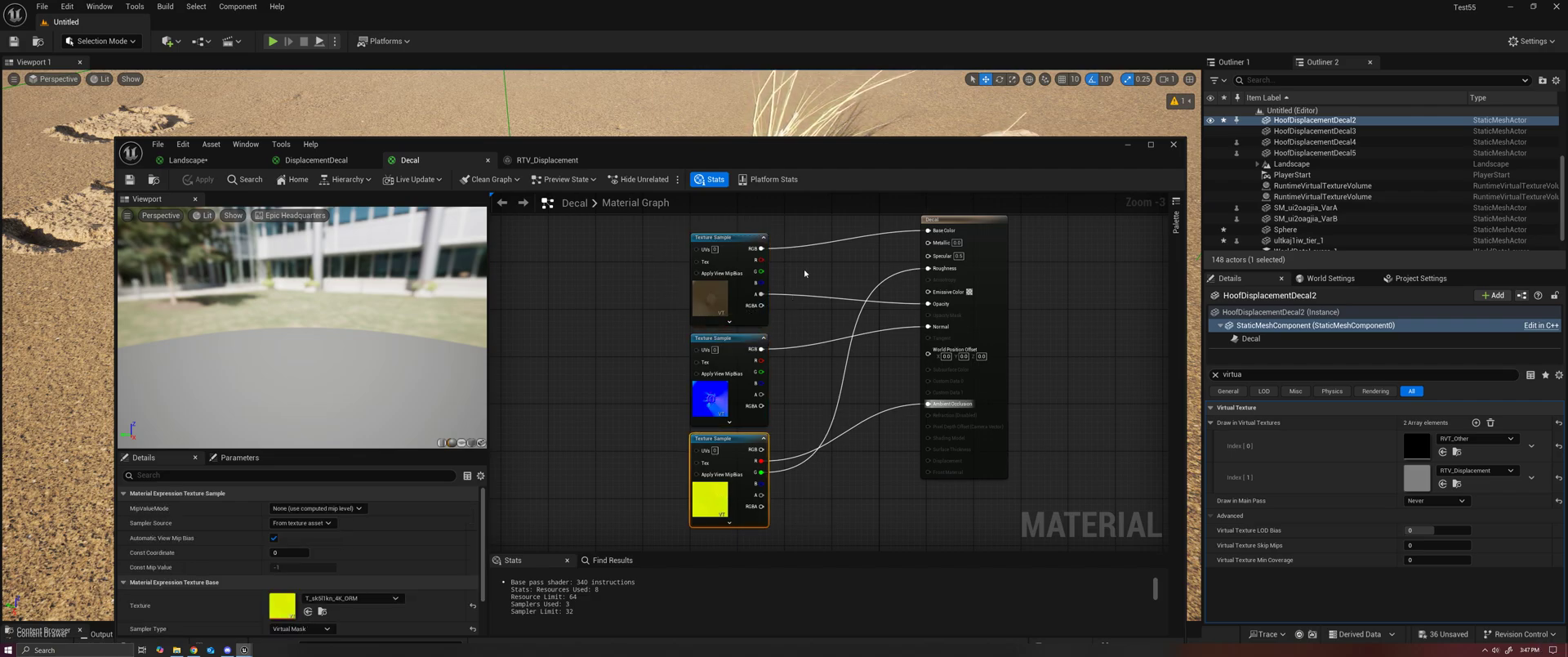
# Examine the DisplacementDecal's Runtime Virtual Texture Output wiring, then go back to the Landscape graph.
pyautogui.click(319, 160)
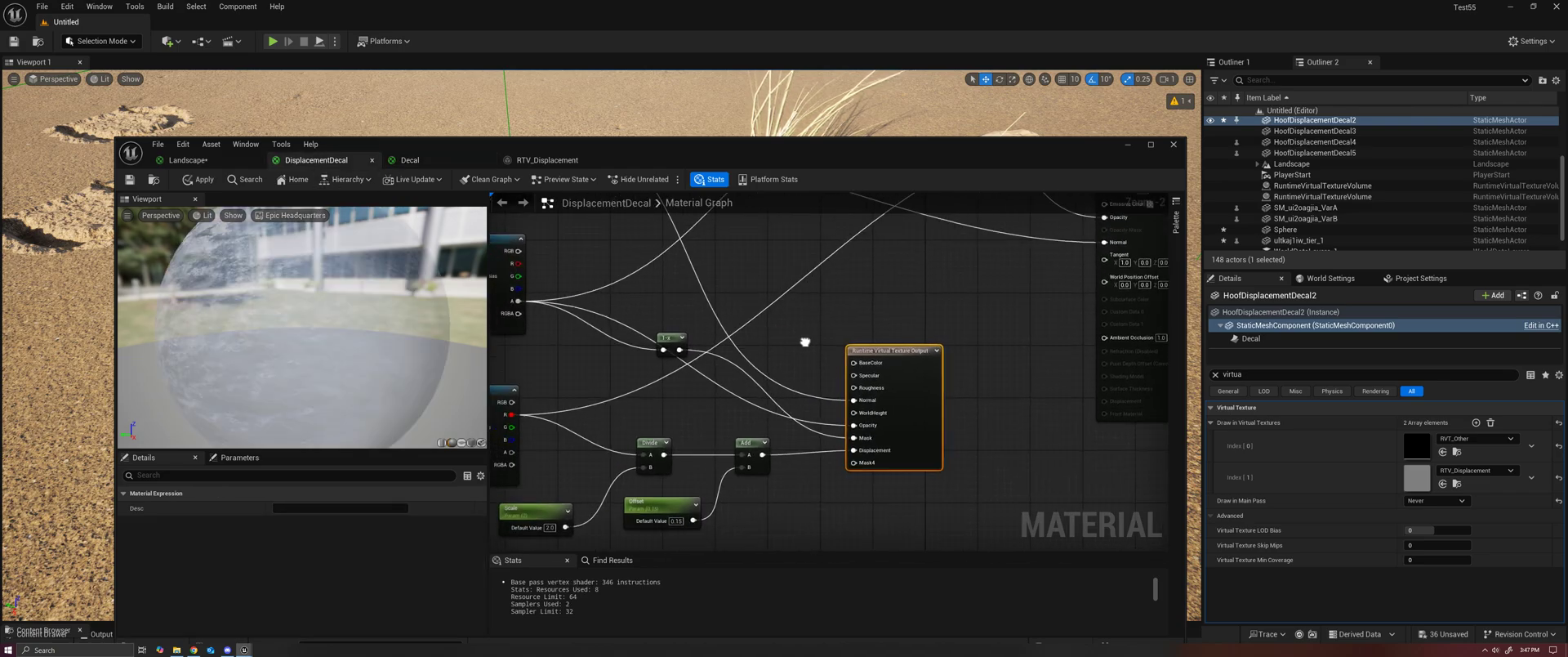
pyautogui.moveTo(805, 341); pyautogui.dragTo(896, 355, button='right')
pyautogui.scroll(1, 552, 243)
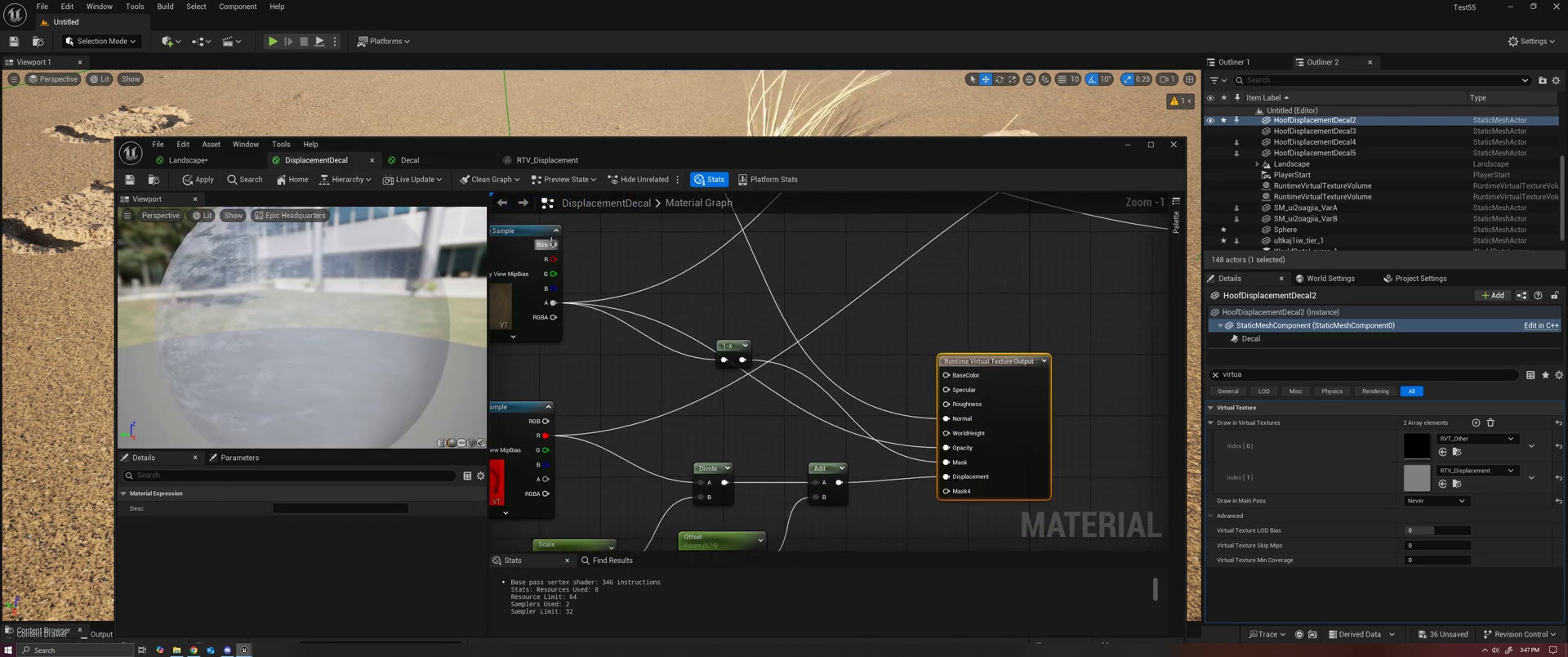
pyautogui.moveTo(552, 244); pyautogui.dragTo(957, 390)
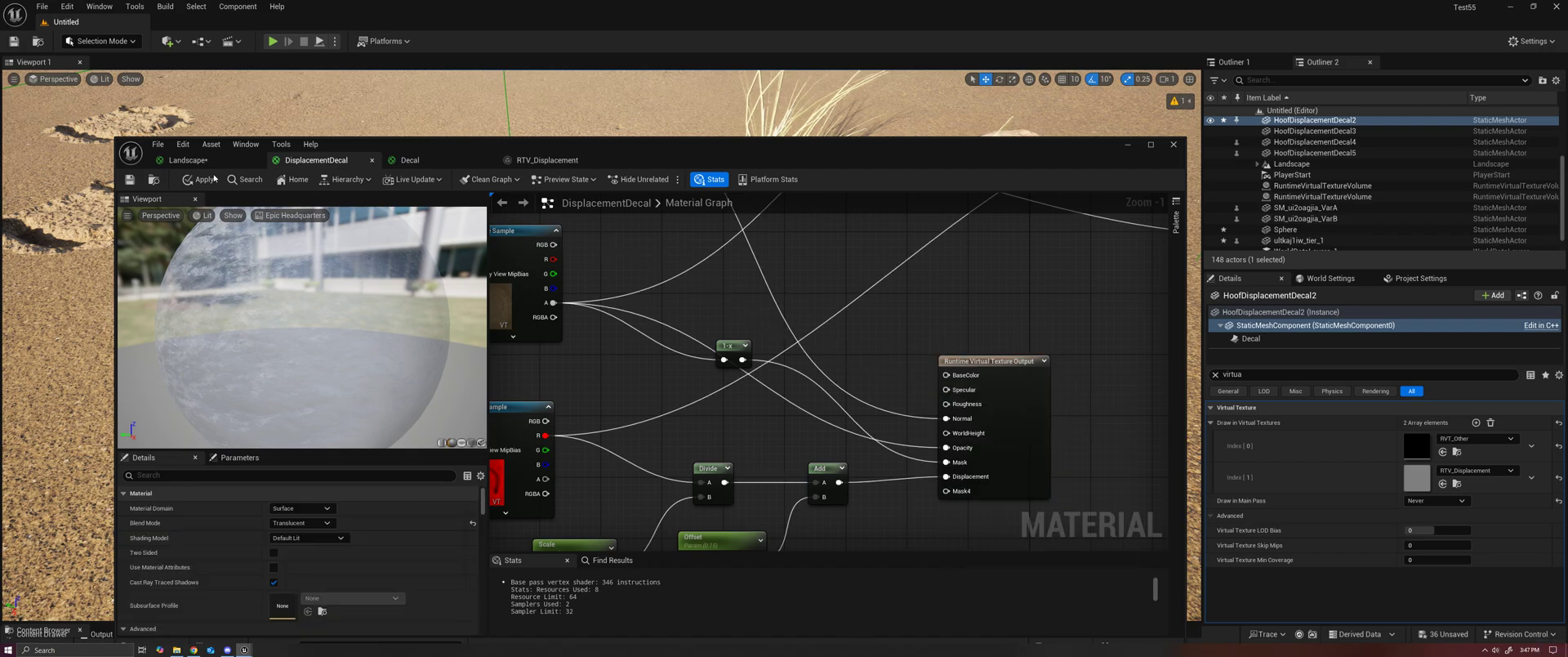
pyautogui.click(190, 161)
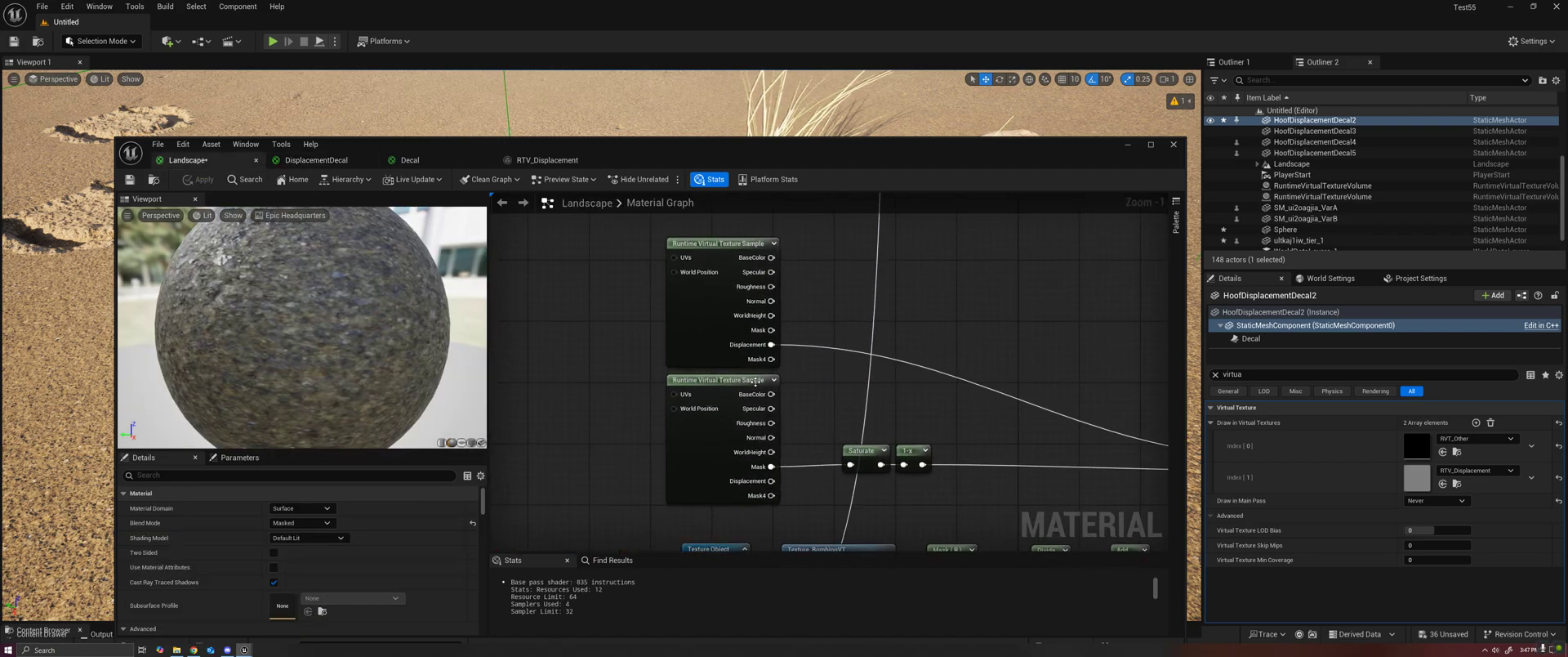
pyautogui.click(755, 381)
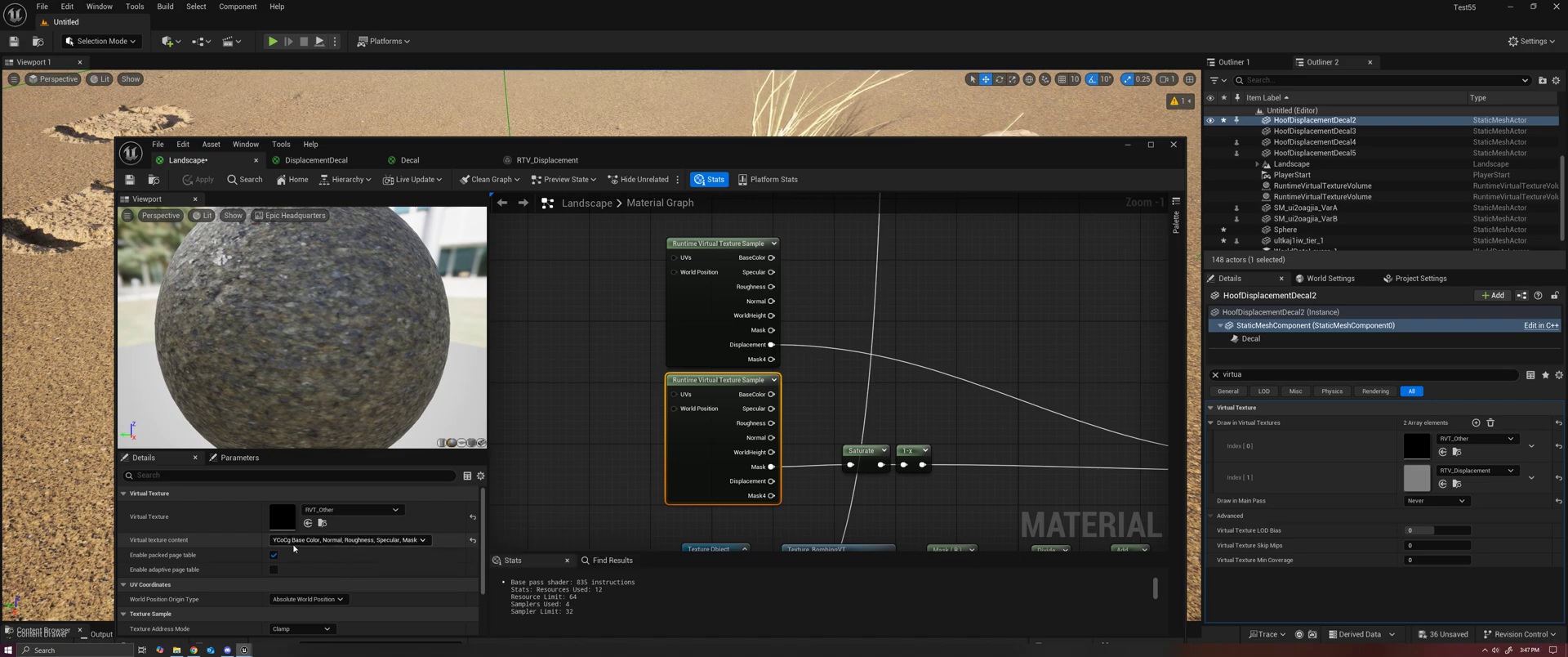
pyautogui.moveTo(754, 408); pyautogui.dragTo(662, 291, button='right')
pyautogui.moveTo(661, 291); pyautogui.dragTo(769, 348)
pyautogui.click(705, 326)
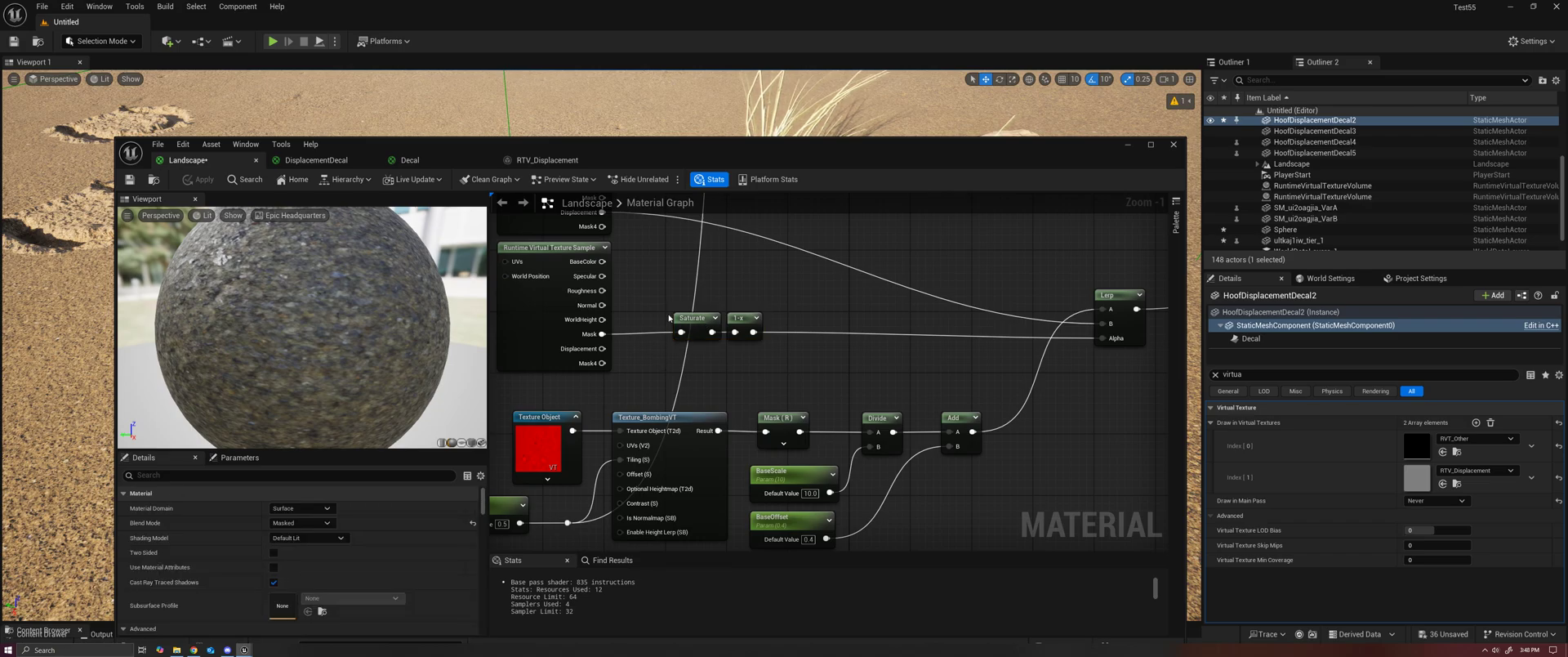
pyautogui.moveTo(666, 301); pyautogui.dragTo(790, 353)
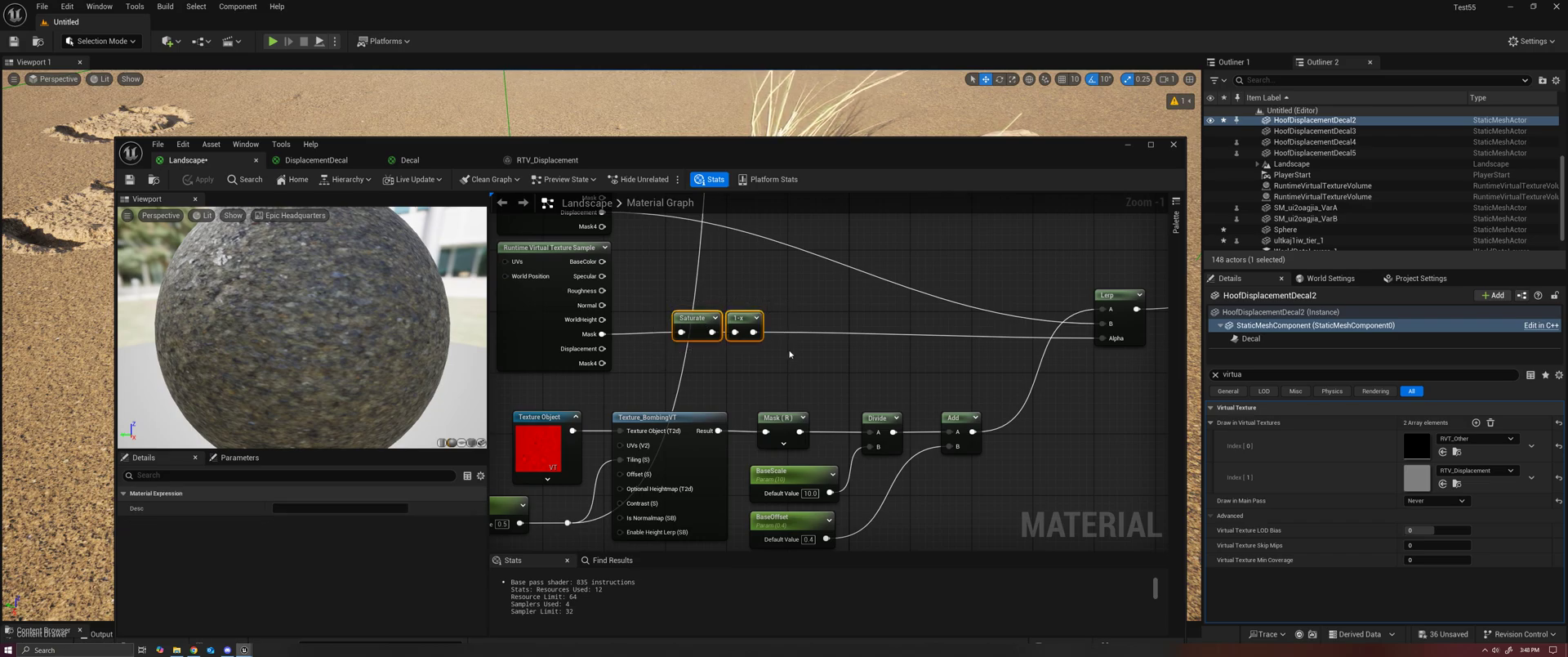
pyautogui.moveTo(718, 253); pyautogui.dragTo(727, 393, button='right')
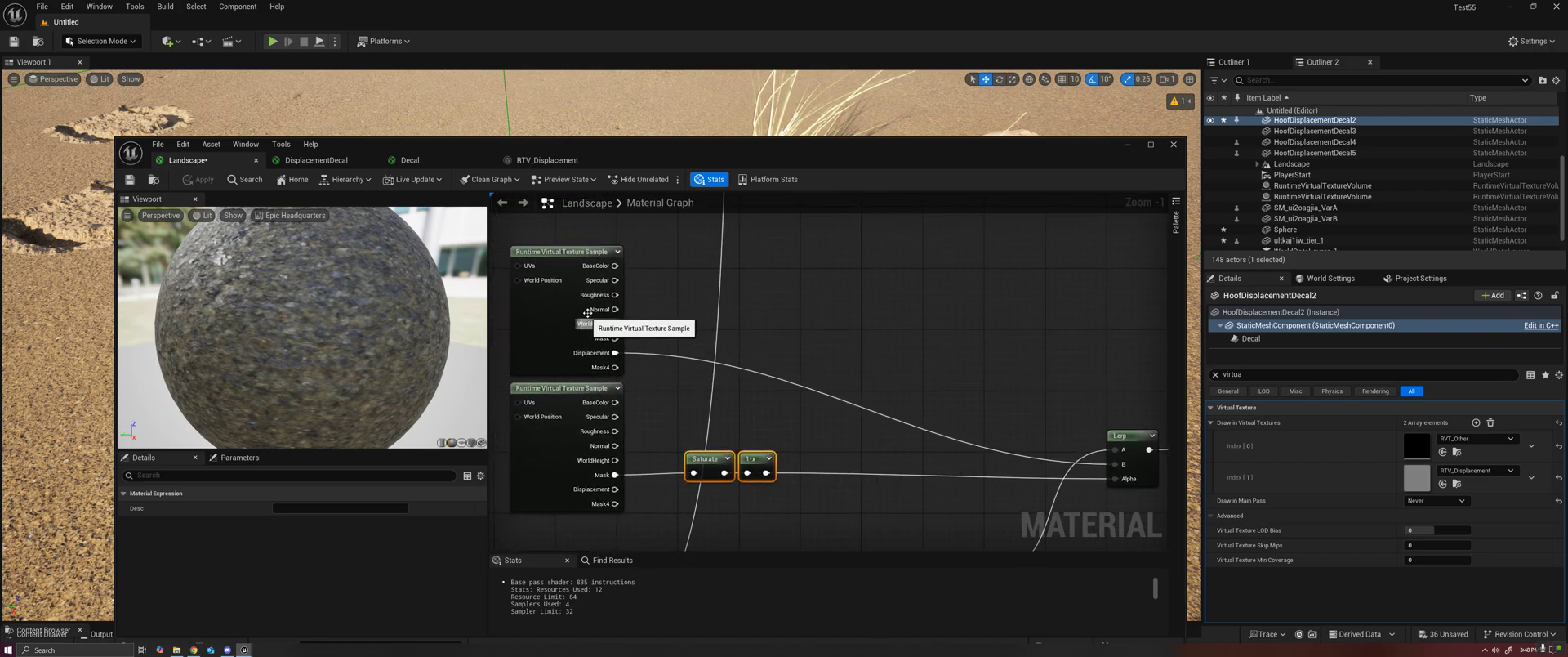
pyautogui.click(641, 327)
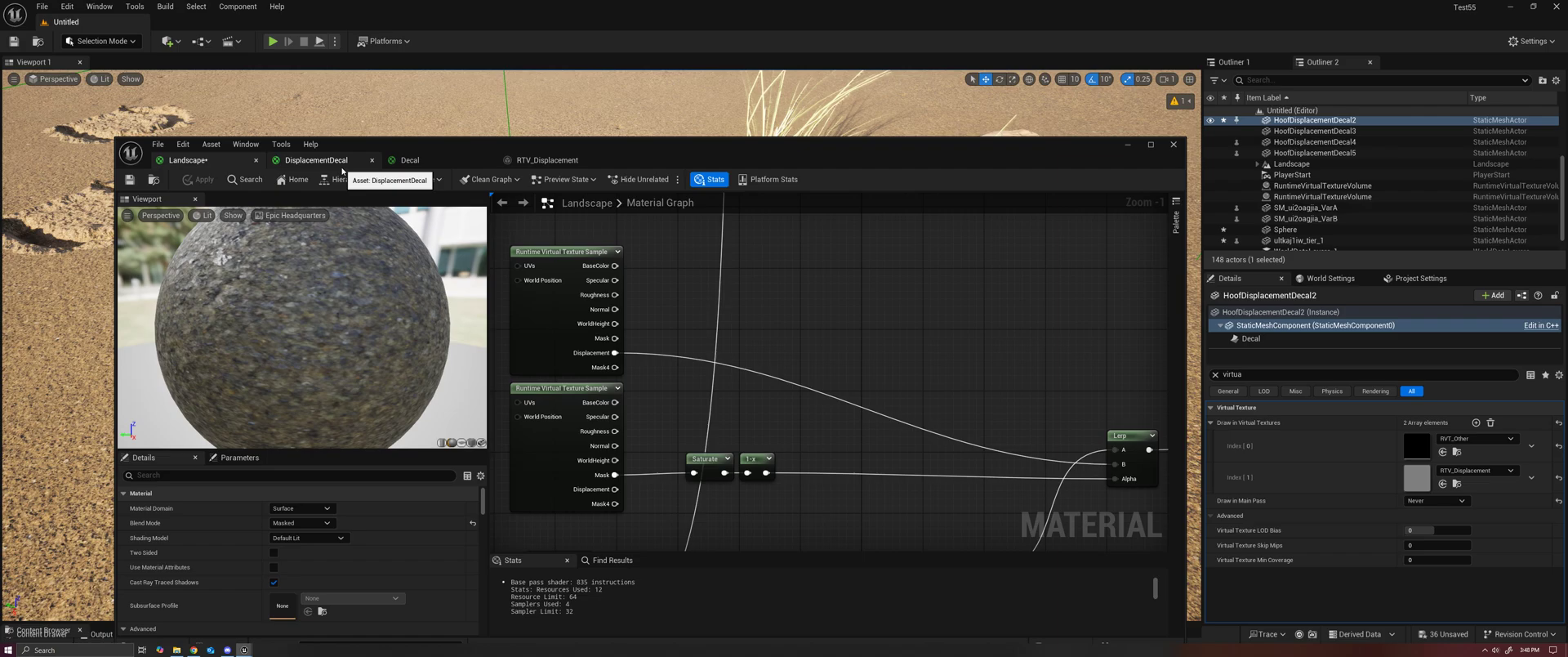
# Check the Decal material's brown base colour sample, then bring up the RTV_Displacement asset.
pyautogui.click(410, 160)
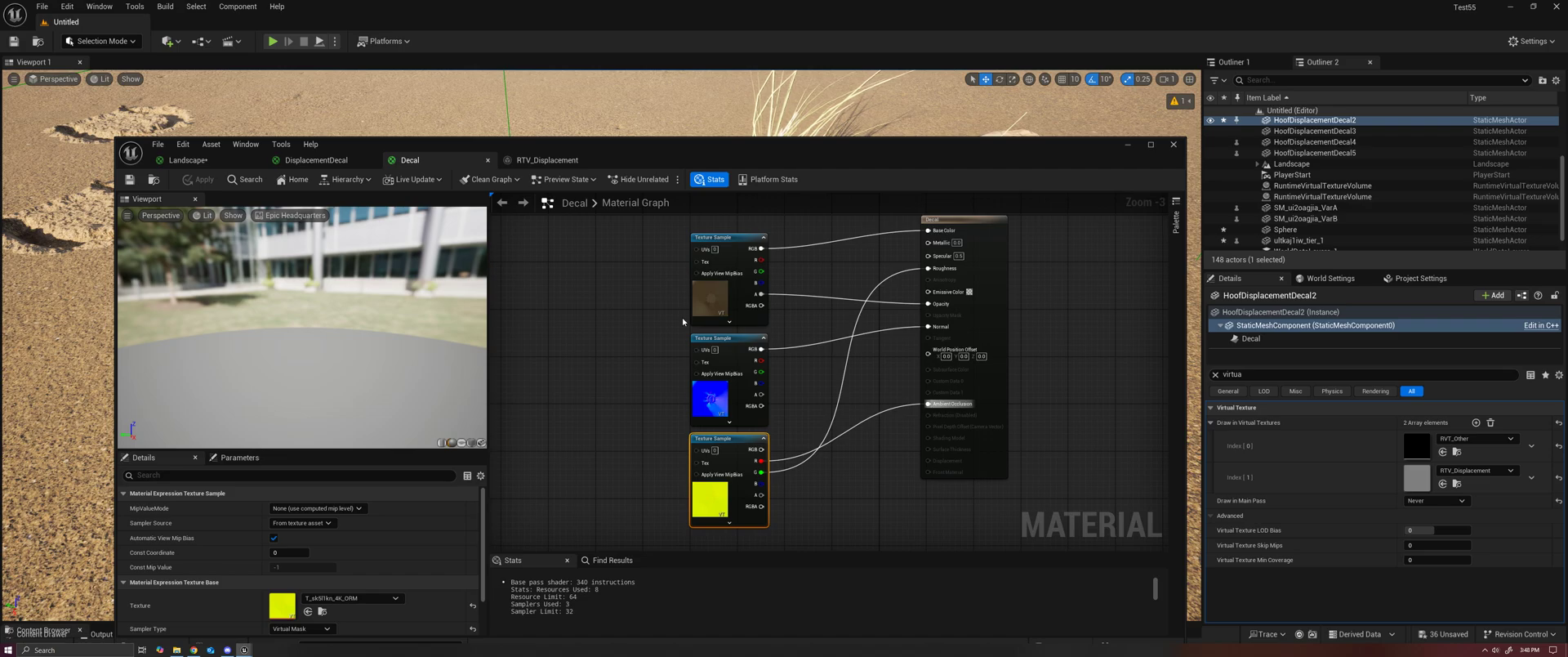
pyautogui.click(707, 297)
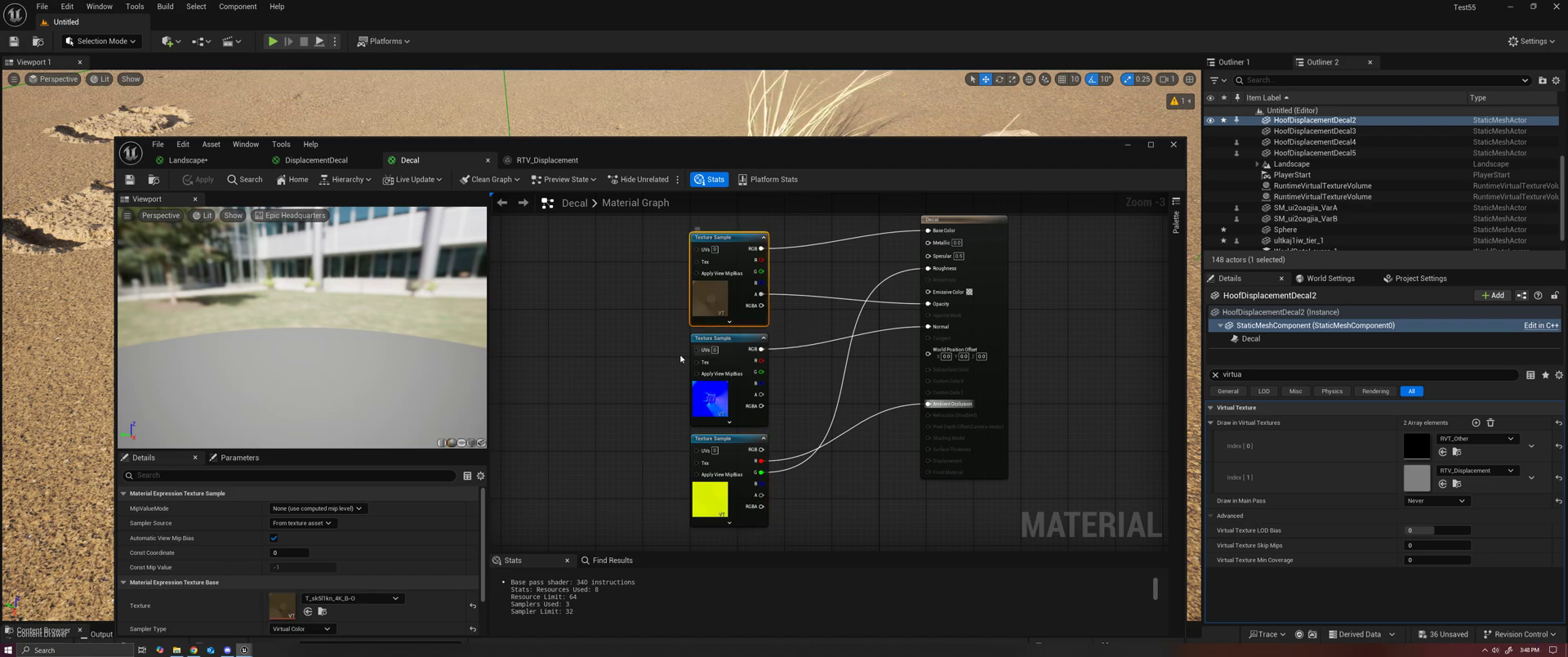
pyautogui.click(797, 505)
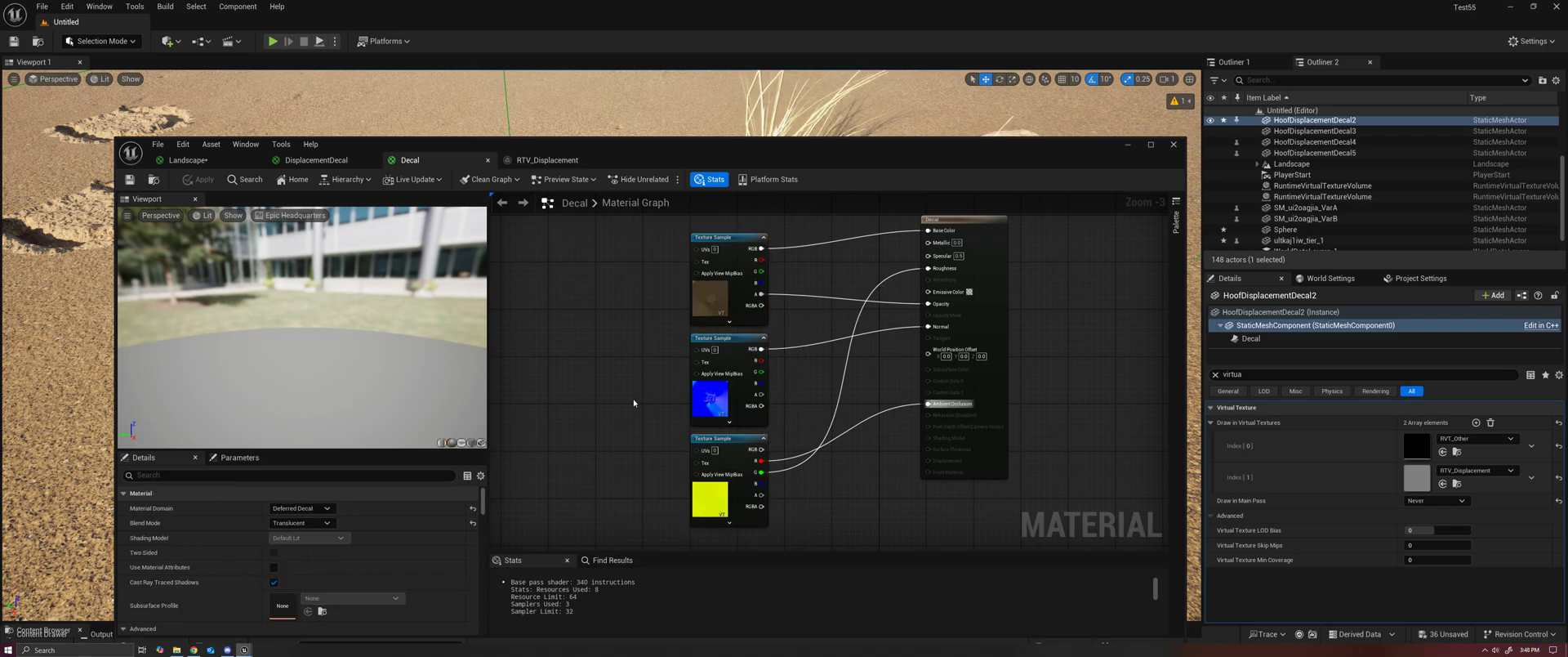
pyautogui.click(559, 162)
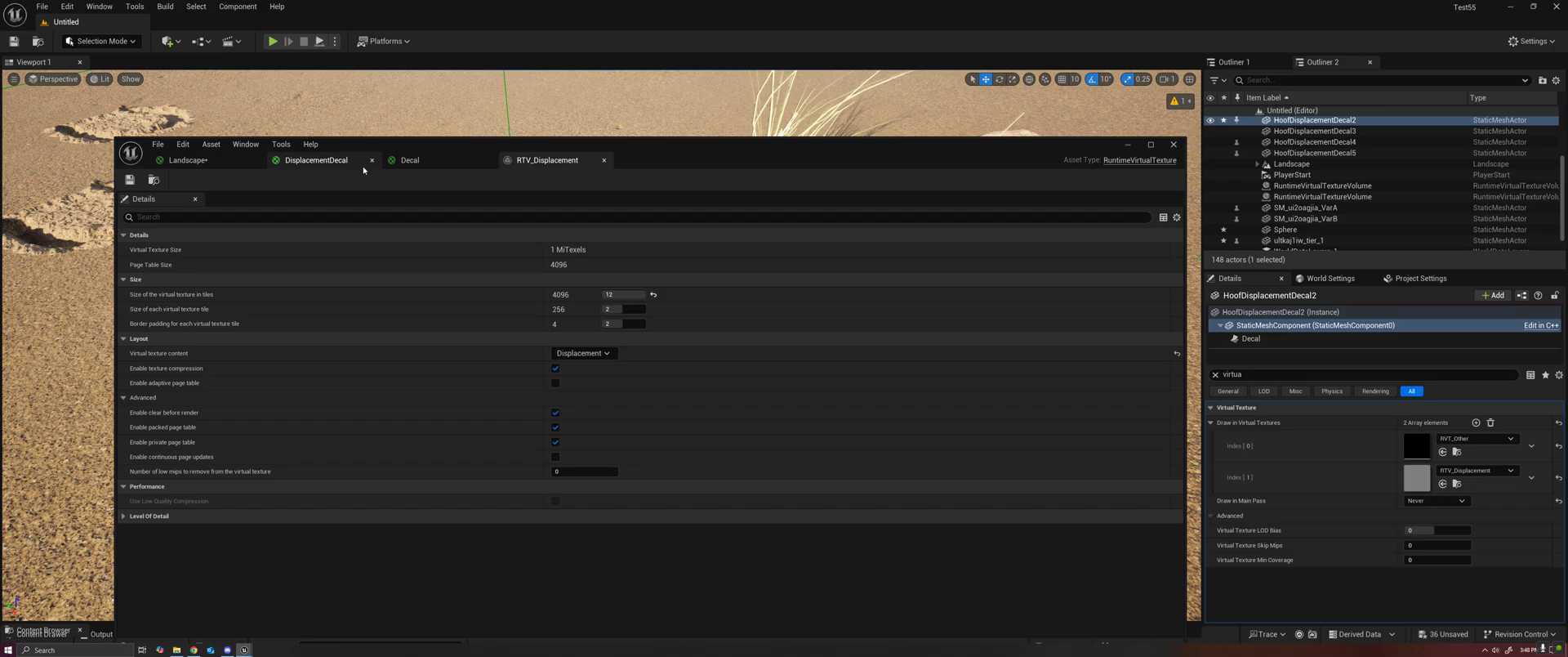
# Drag the RTV_Displacement editor window down and to the right.
pyautogui.moveTo(682, 160); pyautogui.dragTo(755, 320)
# Minimise the asset editor and select the white sphere beside the displaced hoofprints.
pyautogui.click(1202, 311)
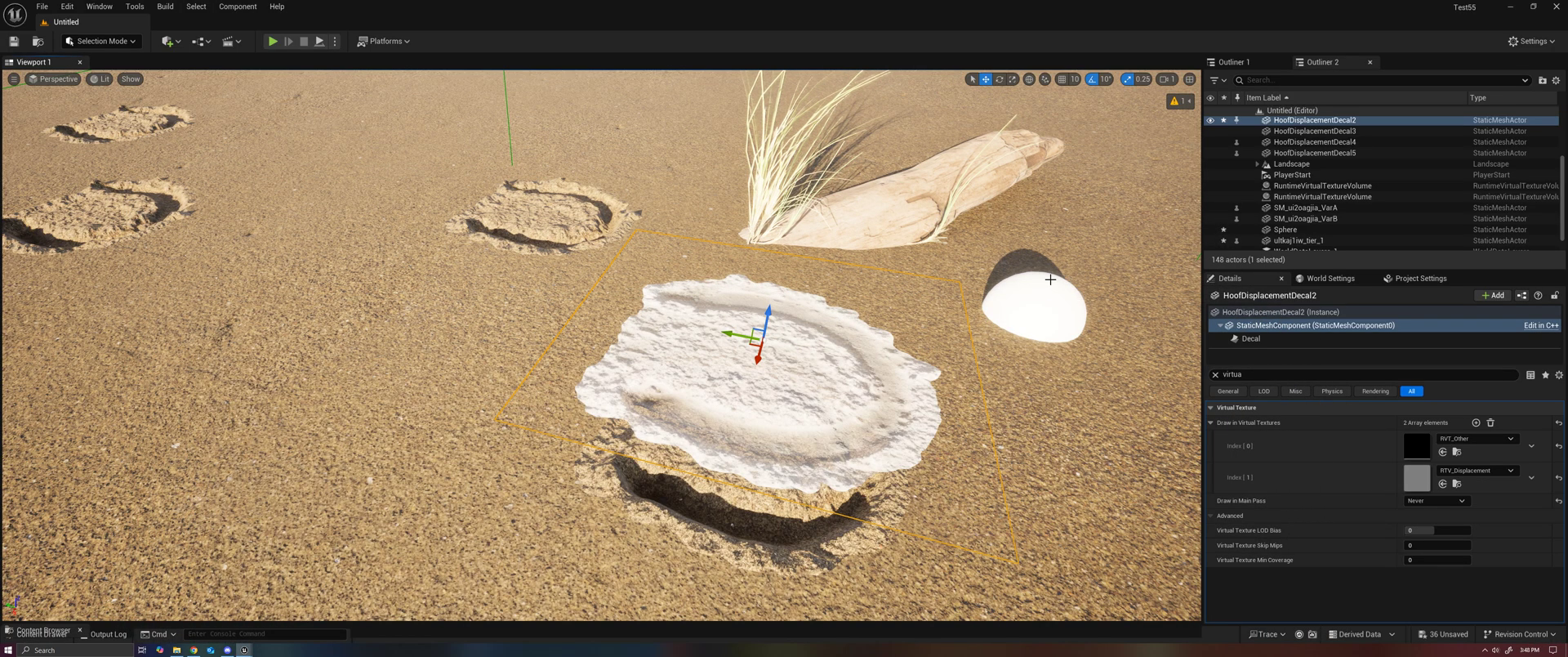
pyautogui.click(1044, 300)
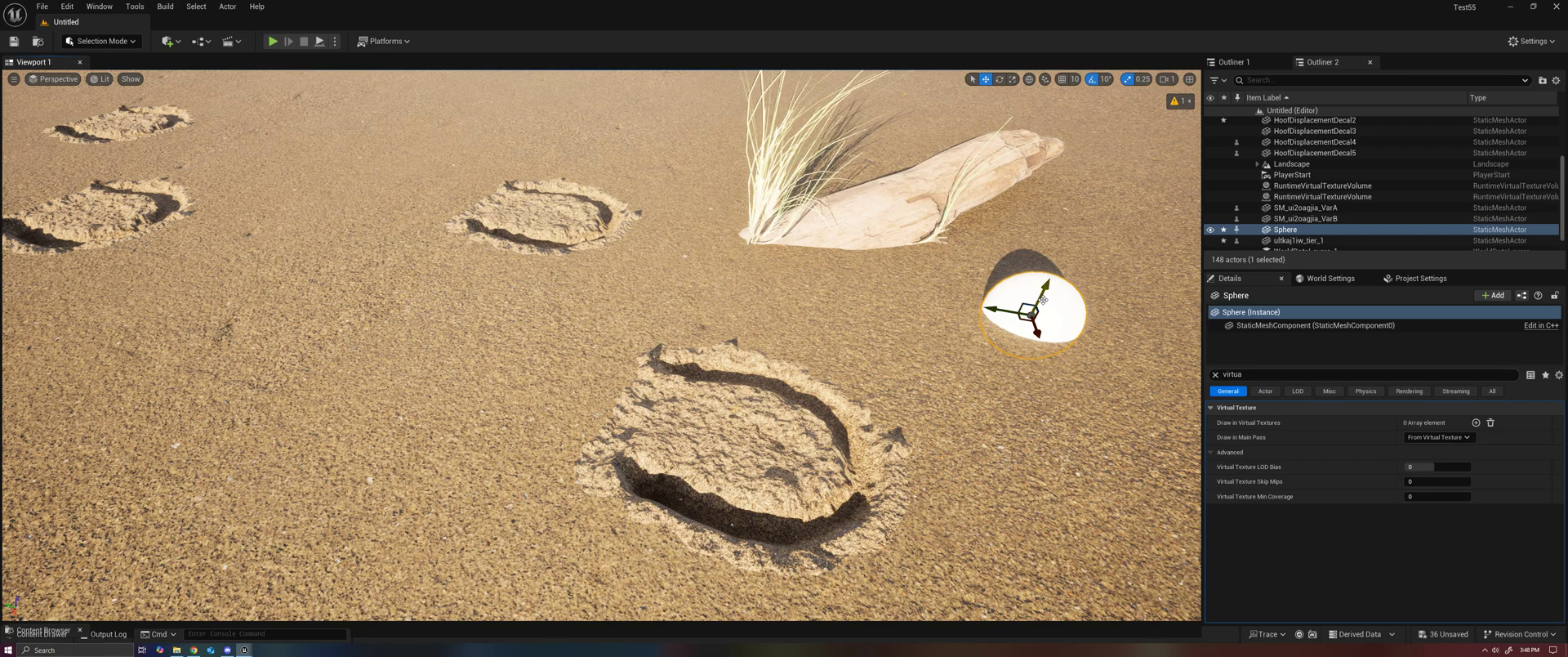